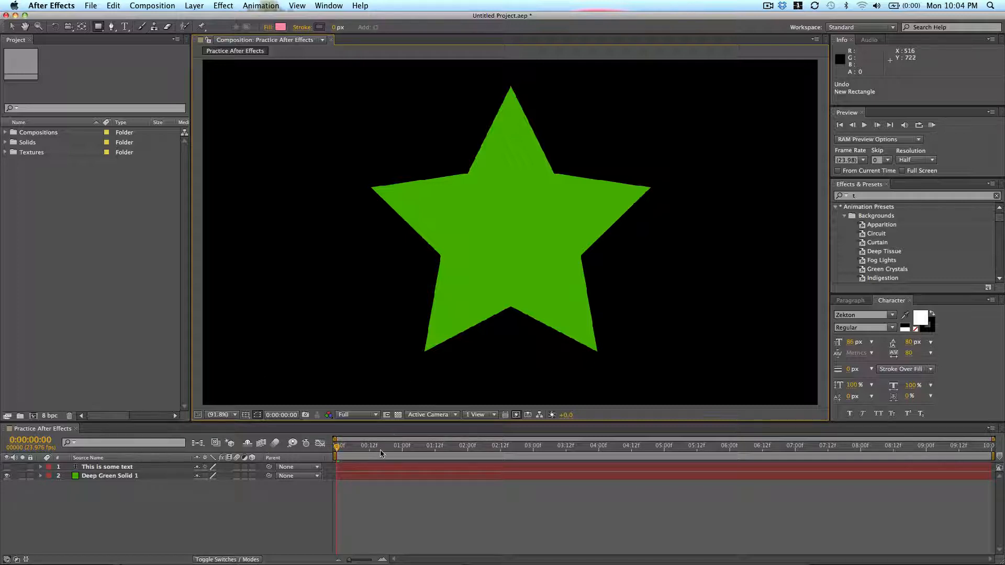
Step: Show the "This is some text" layer and hide the Deep Green Solid 1 layer
left_click(92, 476)
left_click(109, 468)
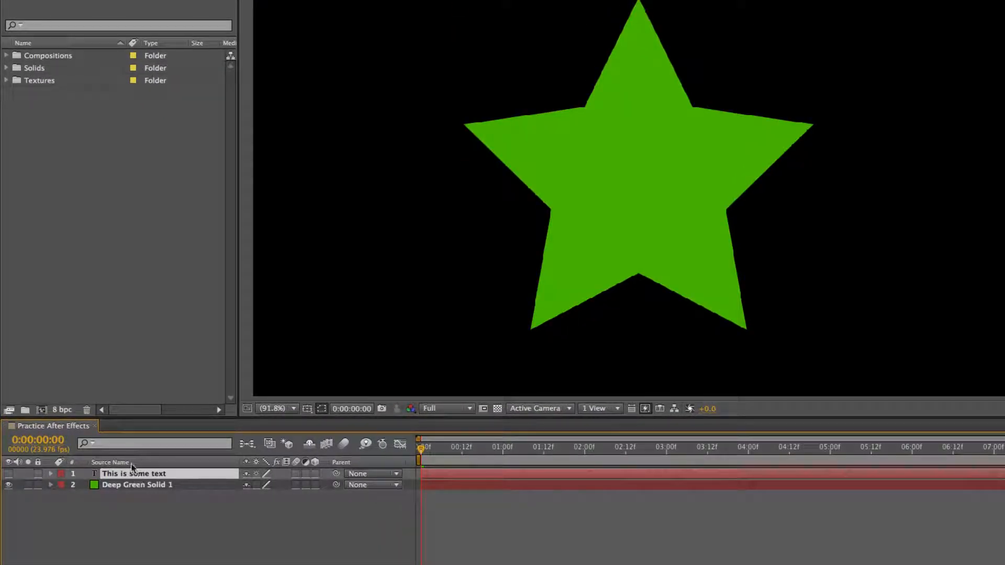
left_click(9, 474)
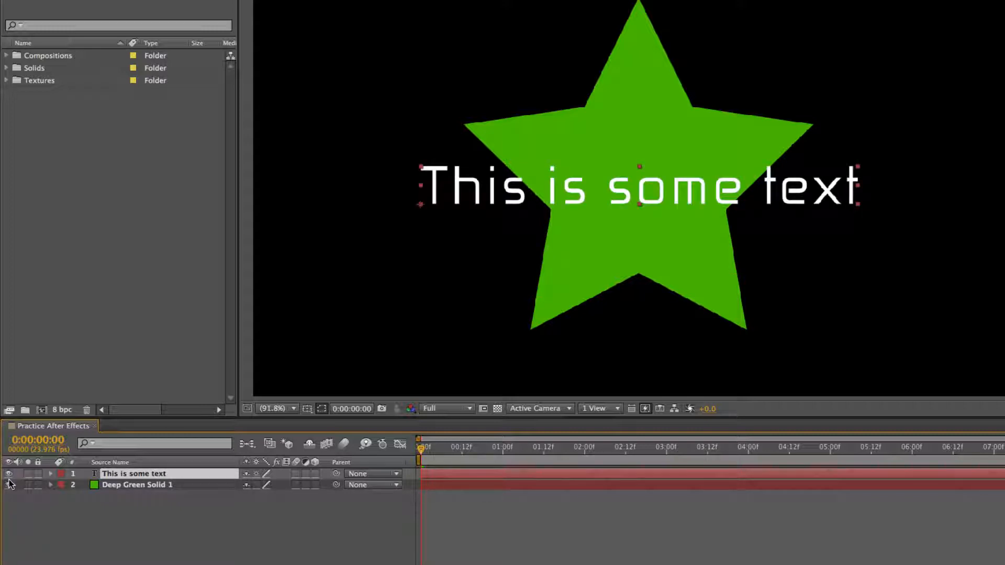
left_click(8, 484)
left_click(187, 534)
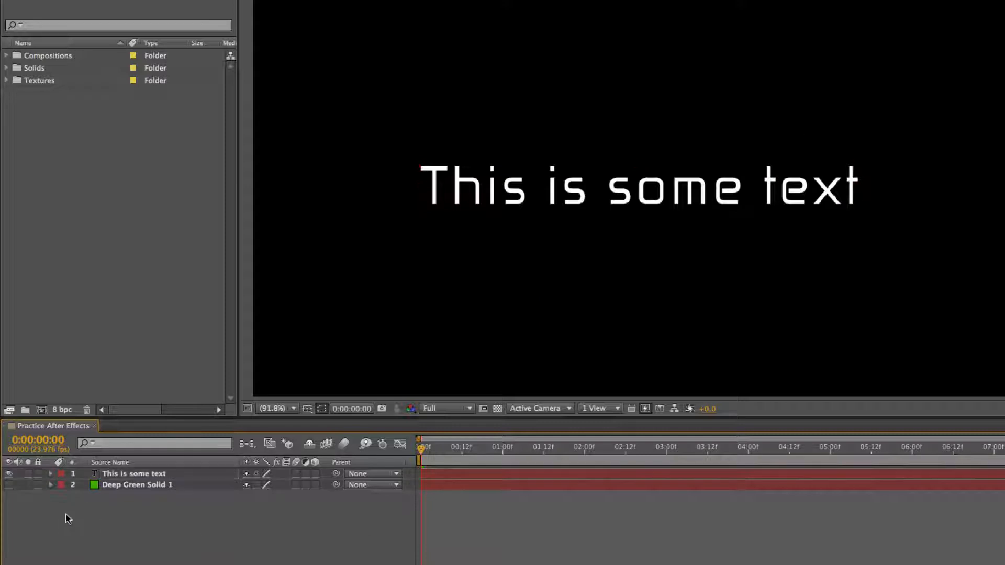
Step: Turn the Deep Green Solid 1 layer's visibility back on and hide the text layer
left_click(9, 485)
left_click(8, 474)
left_click(8, 474)
left_click(9, 474)
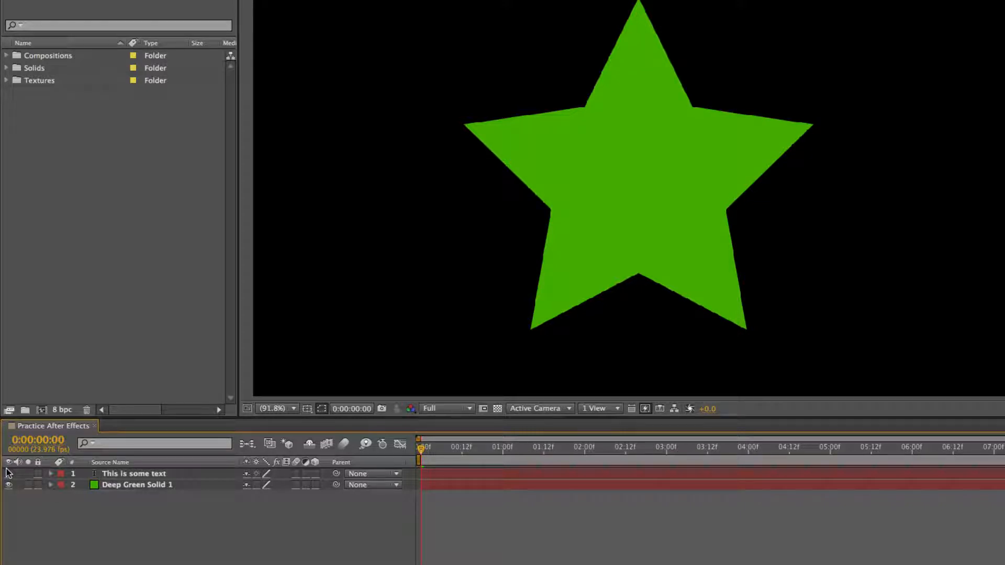
Step: Rename the Deep Green Solid 1 layer as "Green Star" and return to the Practice After Effects composition view
left_click(146, 485)
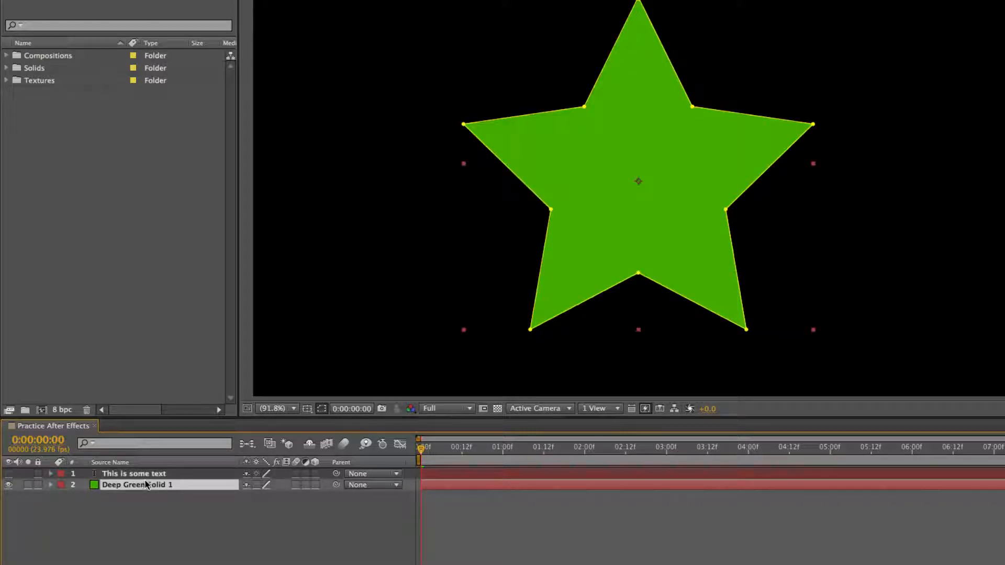
key("Return")
key("Return")
left_click(149, 491)
left_click(162, 472)
double_click(159, 482)
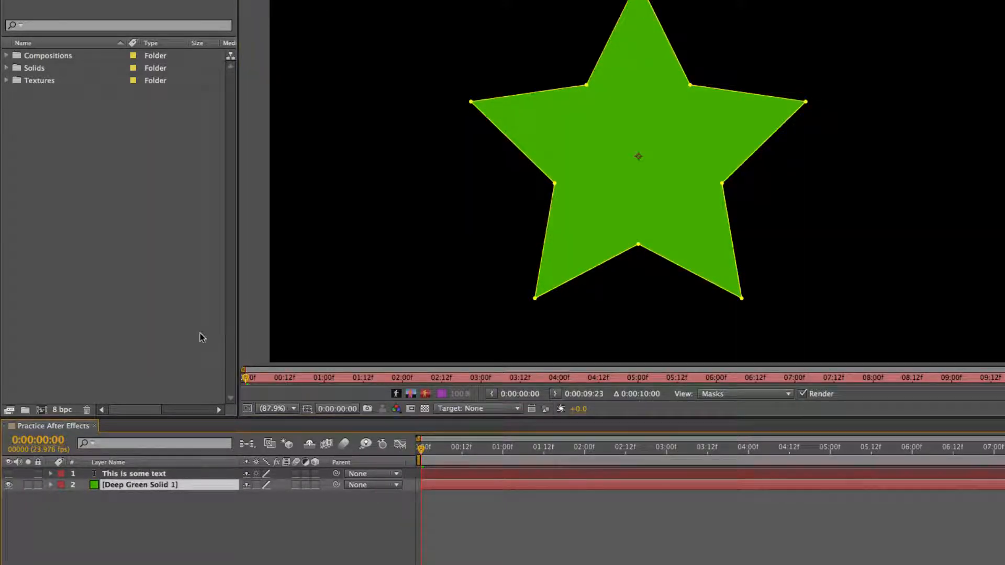
type("Gree")
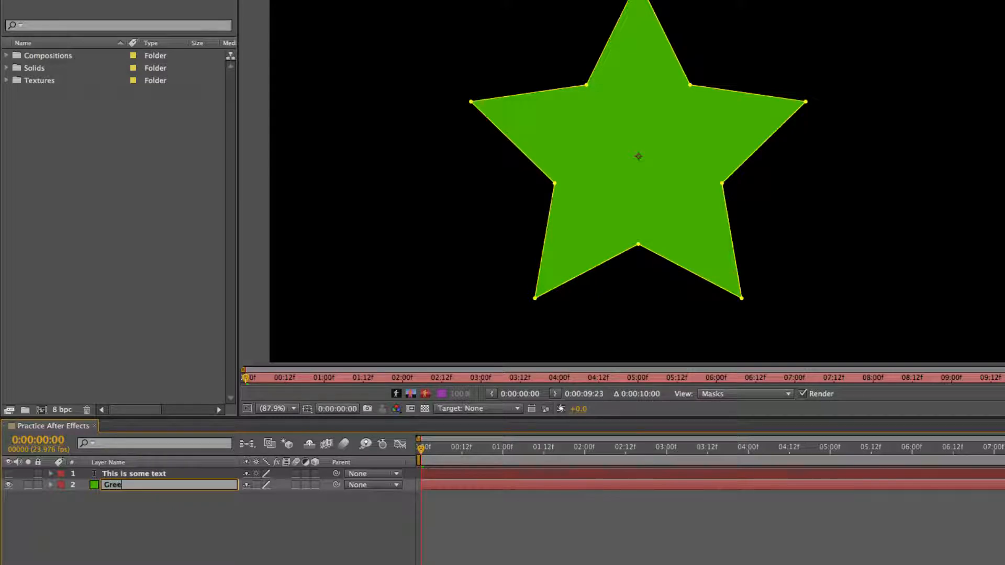
type("n Star")
key("Return")
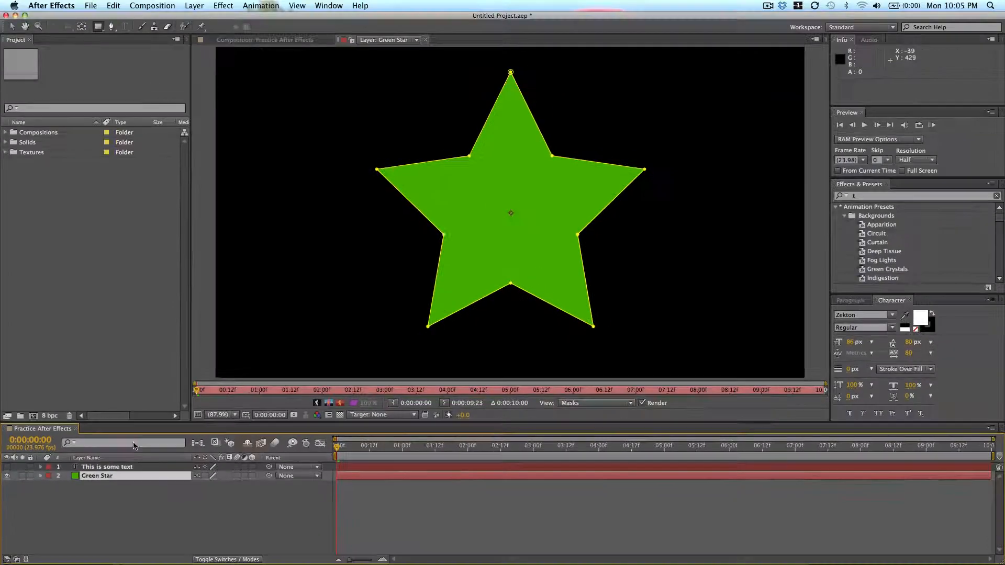
left_click(339, 0)
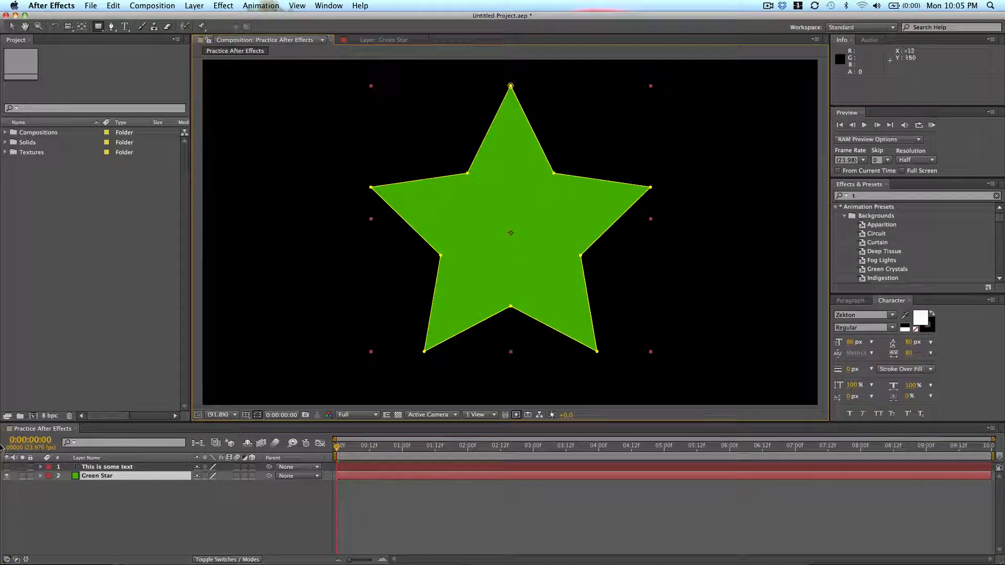
Step: Open the Green Star layer in its own viewer, return to the composition view and deselect the layer
double_click(131, 480)
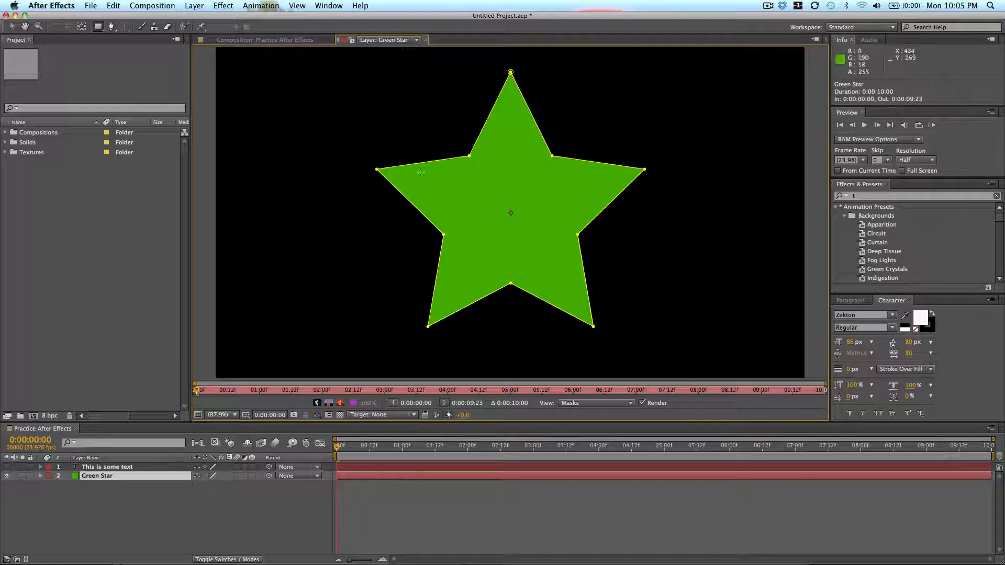
left_click(274, 41)
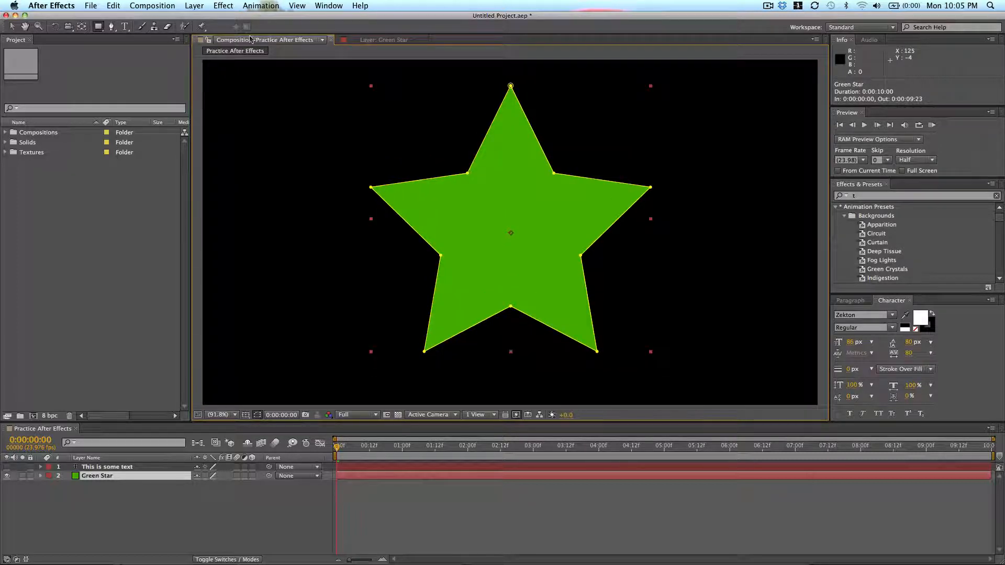
left_click(378, 502)
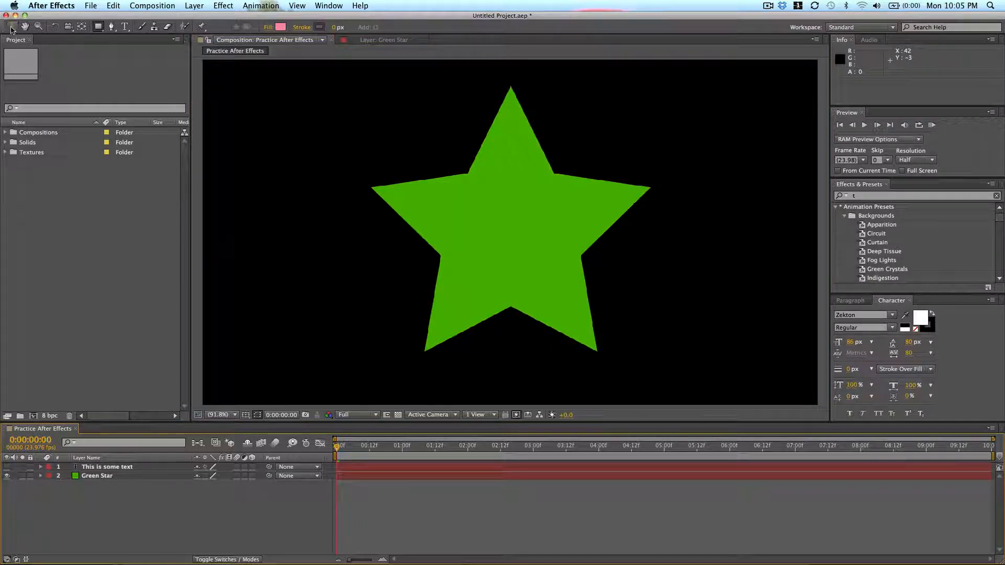
Step: Move the green star slightly left and down in the composition with the Selection tool, and deselect it
left_click(11, 26)
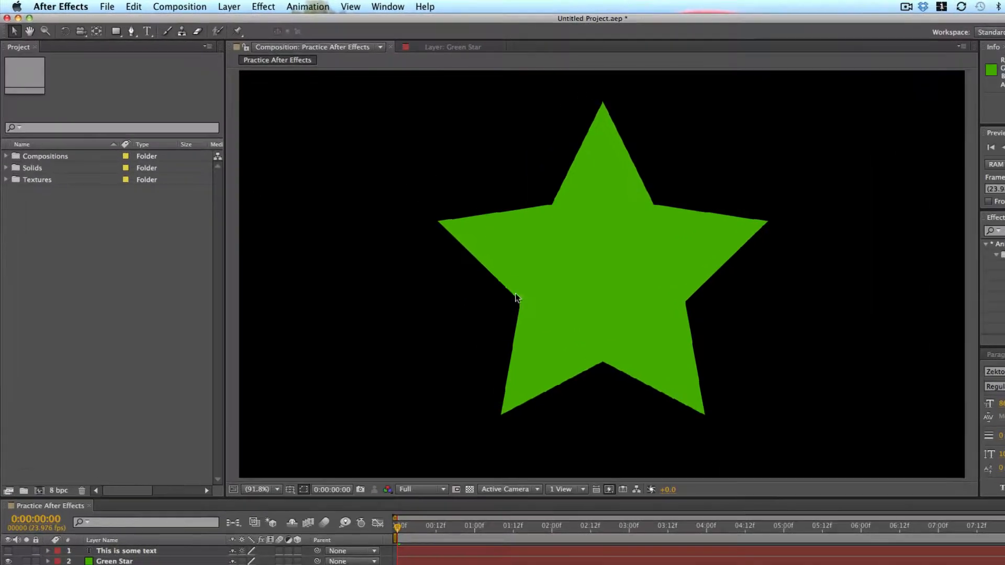
left_click(555, 193)
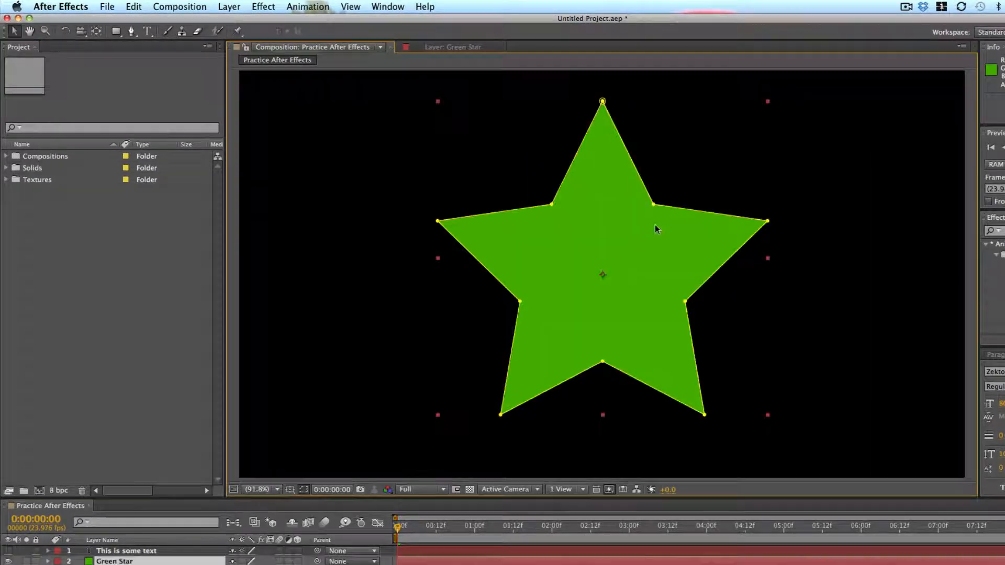
left_click_drag(604, 214, 591, 184)
left_click(737, 177)
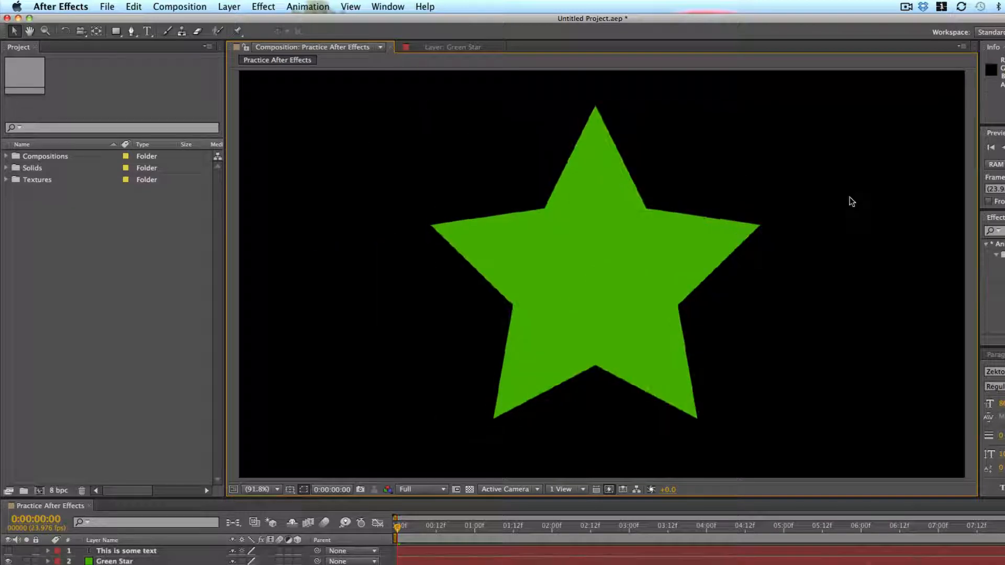
Step: Make the text layer visible, and move the text to the upper part of the frame and the star beneath it
left_click(8, 551)
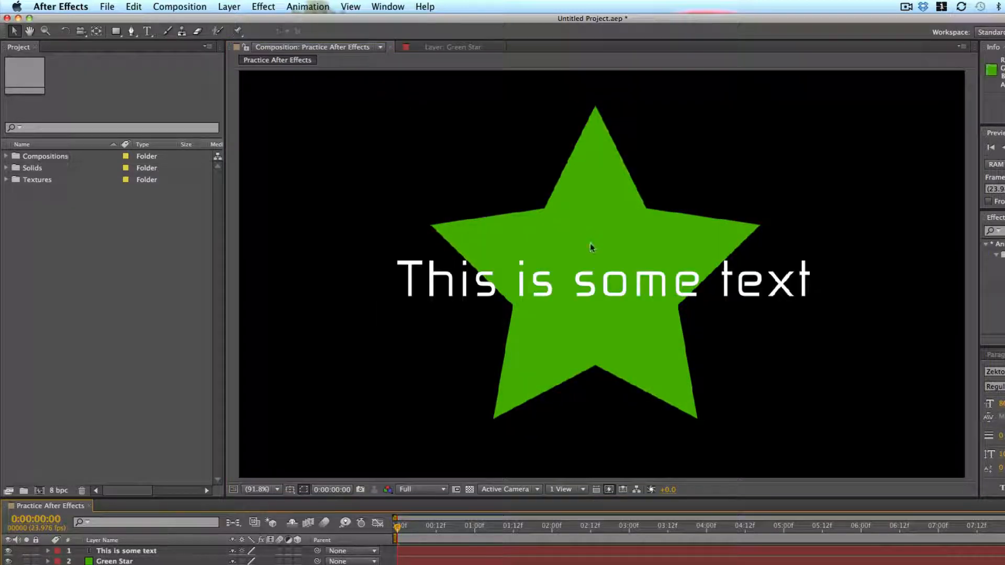
left_click(593, 284)
left_click(630, 208)
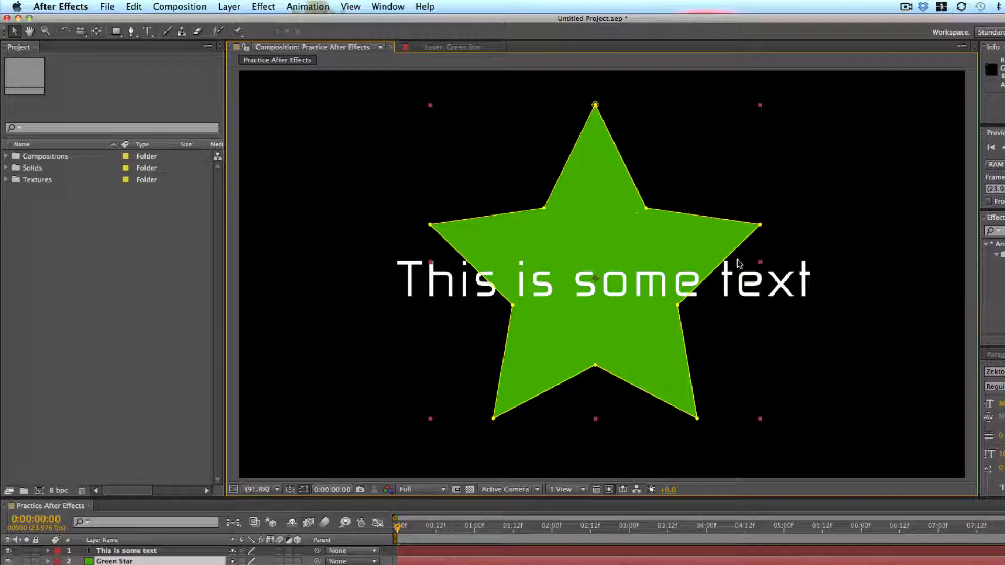
left_click_drag(786, 282, 699, 138)
left_click_drag(637, 243, 582, 255)
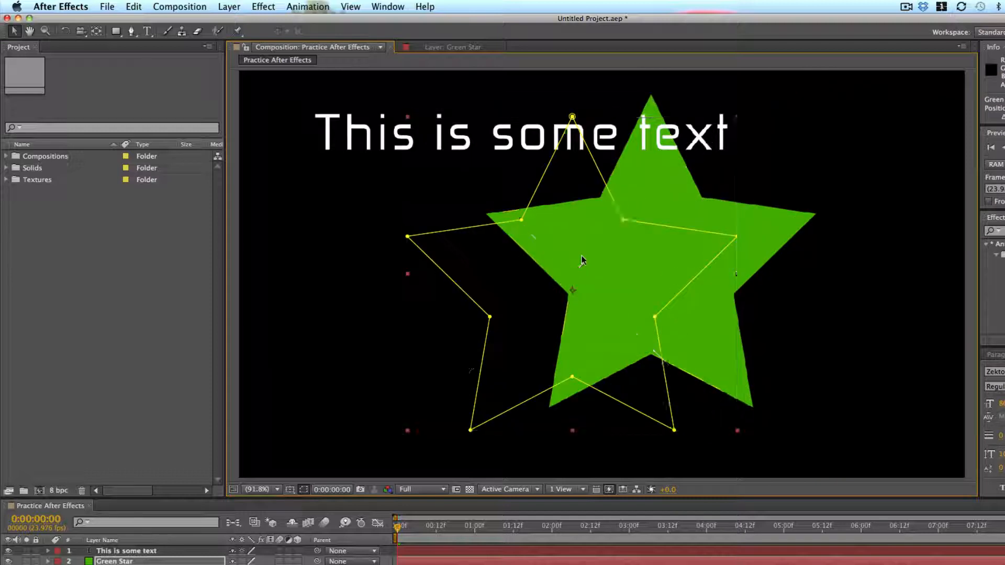
Step: Undo a trial squash of the green star and scale the star down slightly with its proportions kept
left_click_drag(737, 116, 592, 195)
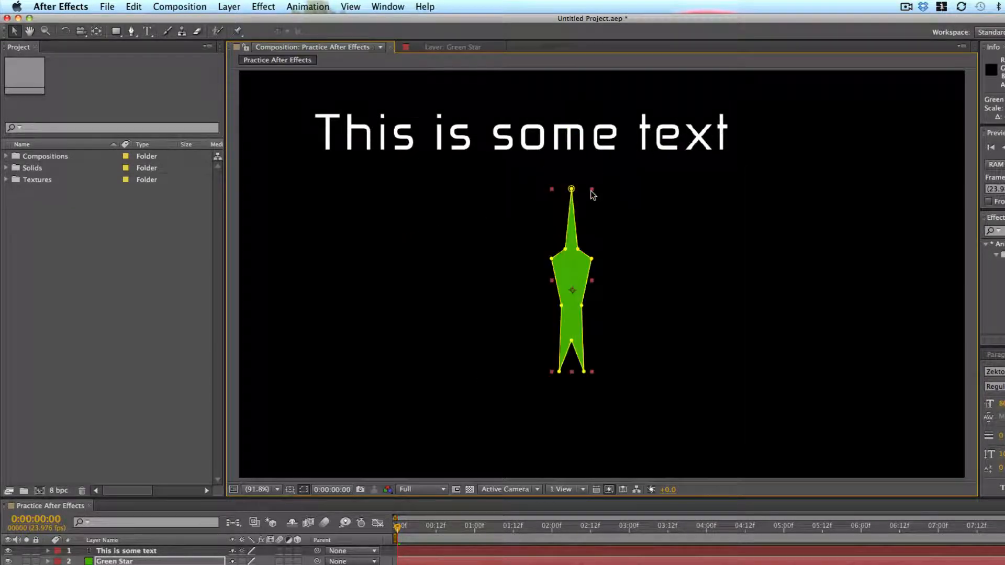
key("super+z")
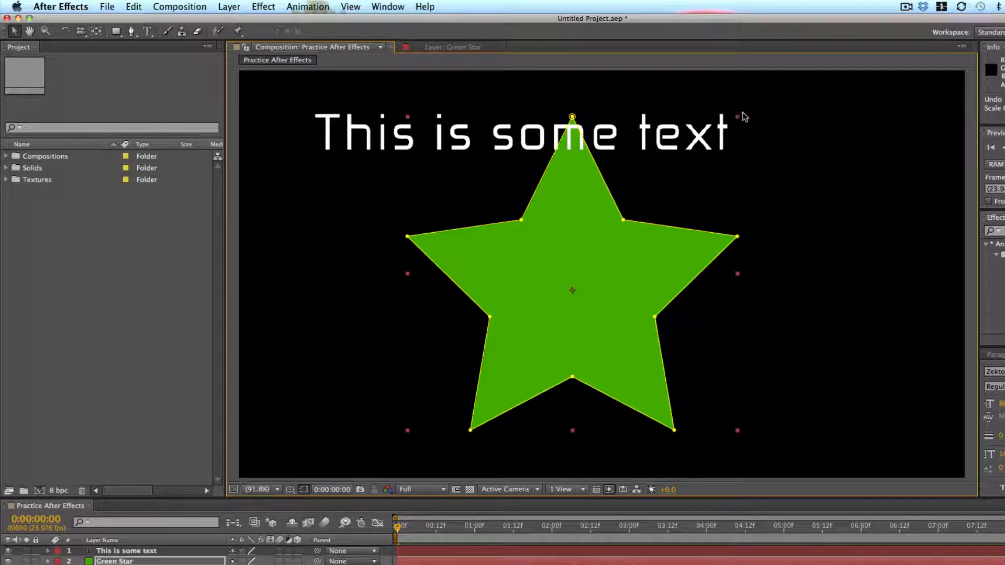
left_click_drag(739, 118, 773, 119)
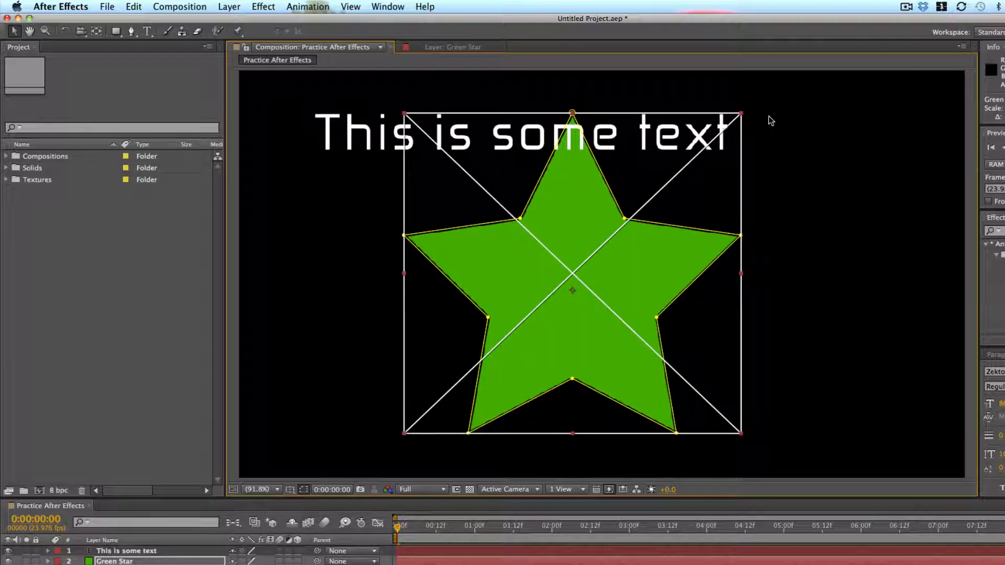
Step: Try stretching the "This is some text" layer horizontally, and undo the scaling
left_click(396, 145)
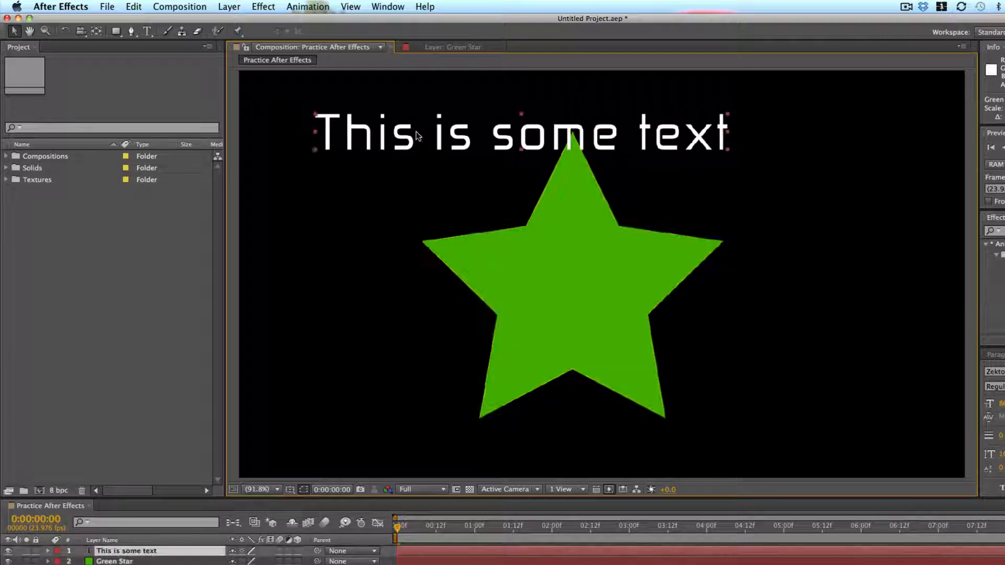
left_click_drag(728, 131, 877, 138)
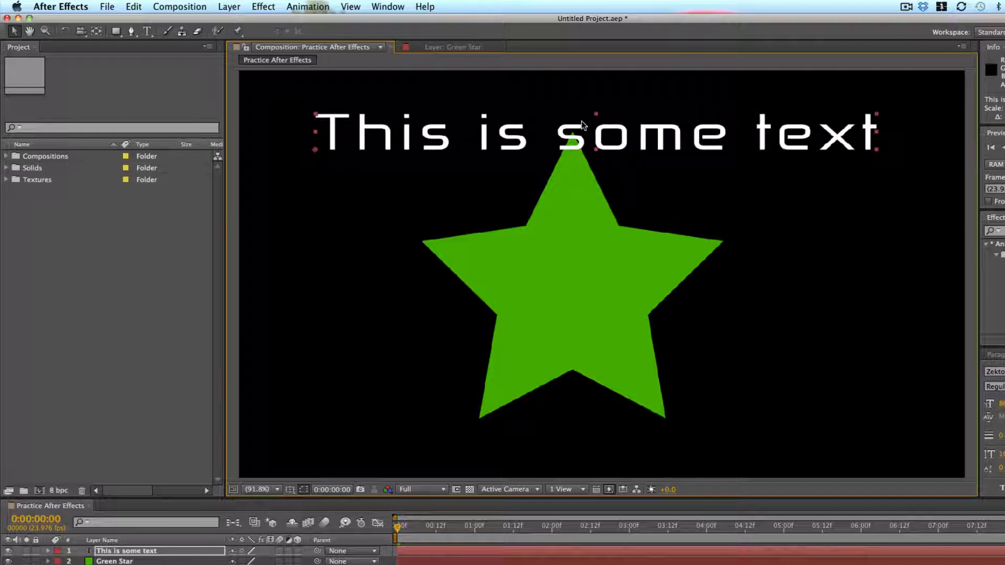
key("super+z")
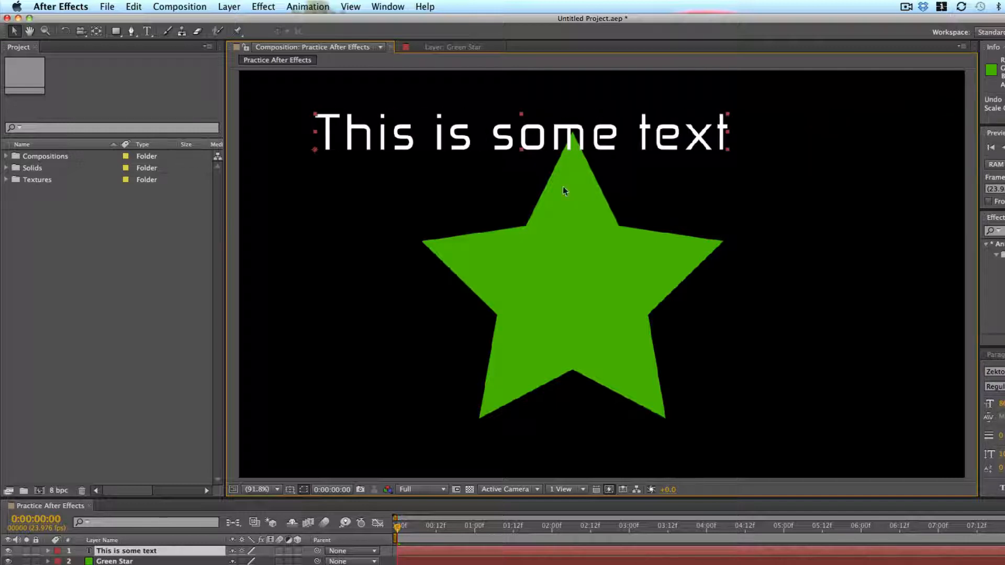
Step: Pan the composition view in several directions with the Hand tool
left_click(30, 31)
left_click_drag(449, 252, 371, 162)
left_click_drag(558, 238, 726, 310)
left_click_drag(552, 303, 475, 283)
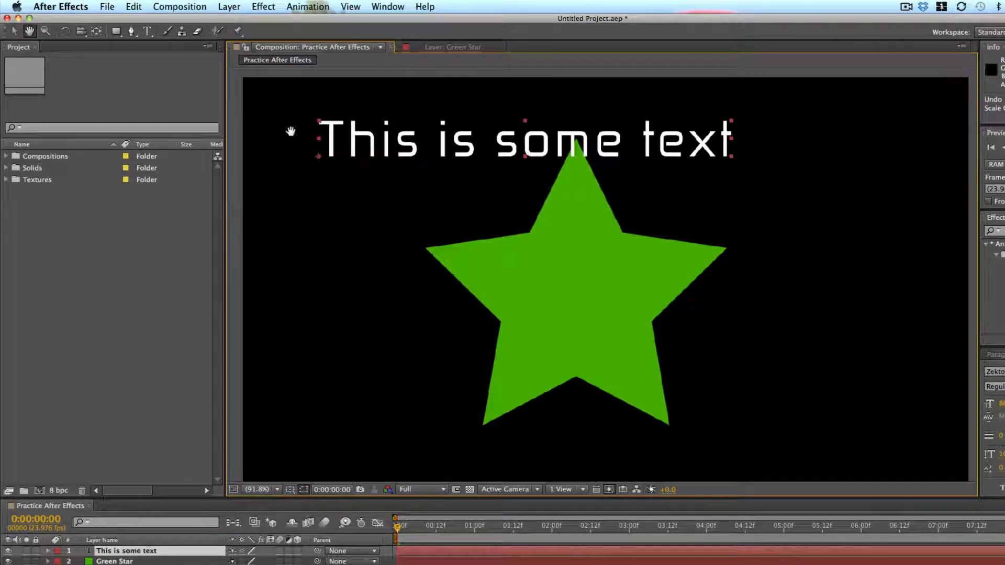
Step: Magnify the composition to 2400% with the Zoom tool and zoom back out to 100%
left_click(47, 33)
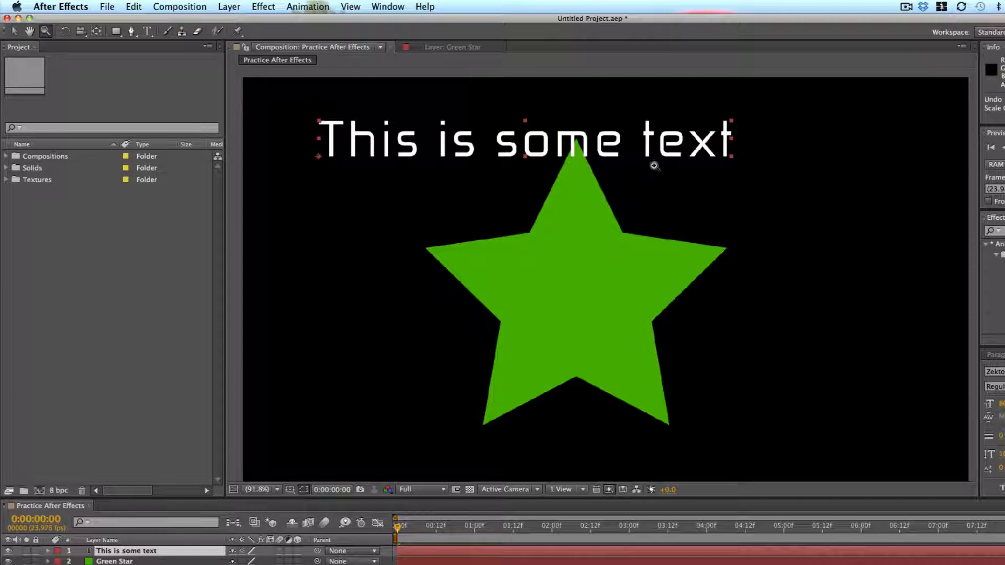
left_click(544, 157)
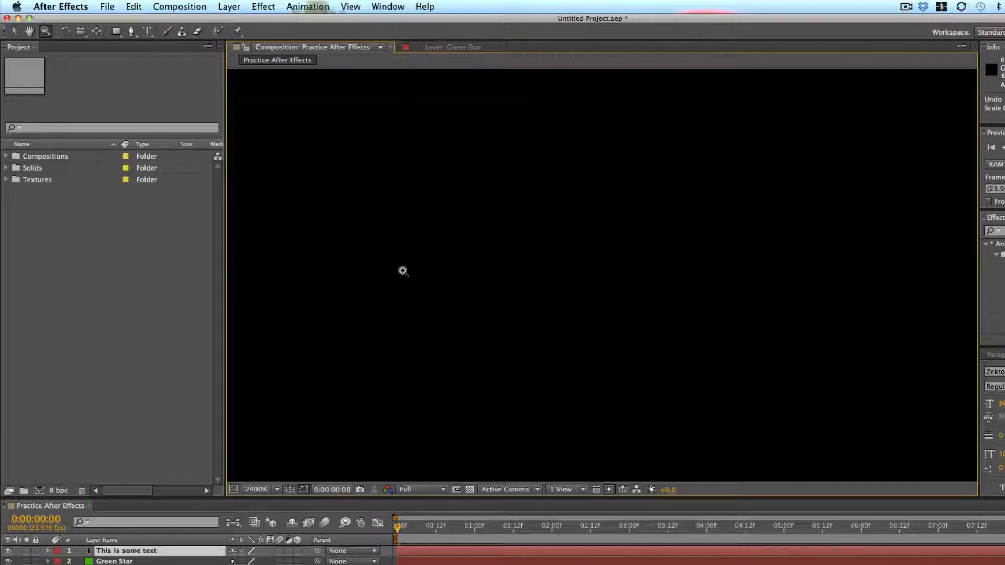
left_click(426, 273, "alt")
left_click(426, 273, "alt")
left_click(427, 275, "alt")
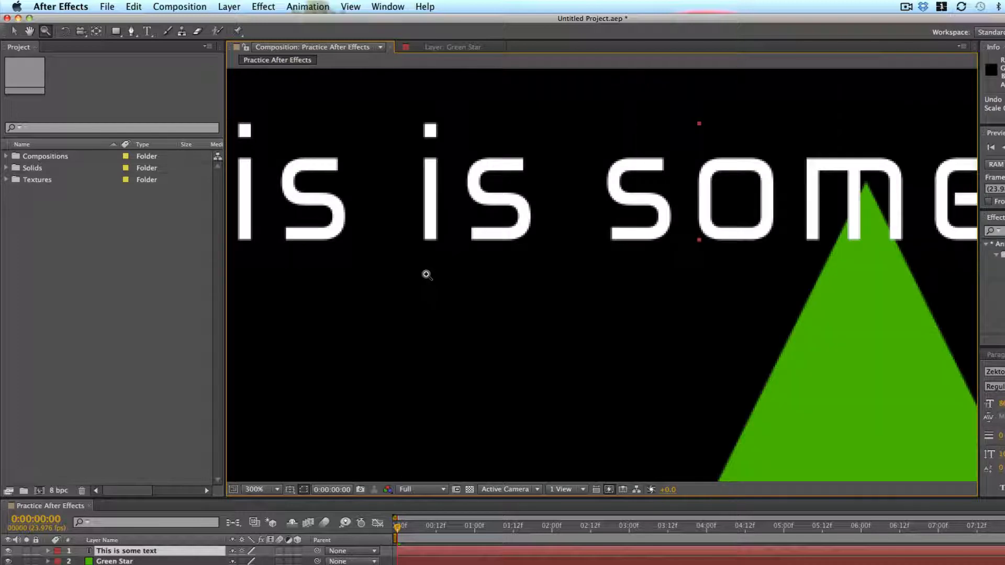
left_click(426, 275, "alt")
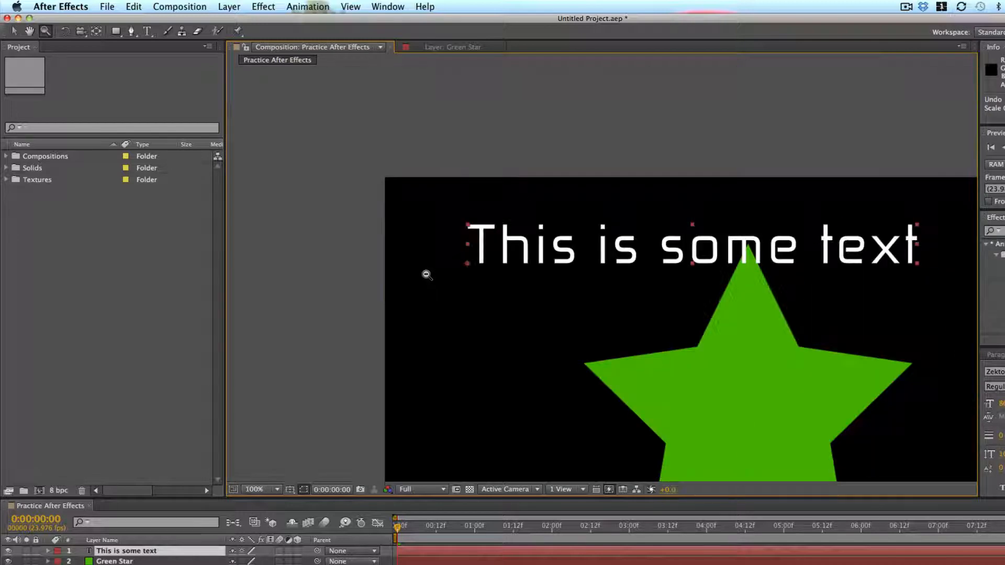
Step: Zoom in and out around the star with the Zoom tool, ending at 200% near the text
left_click(724, 356)
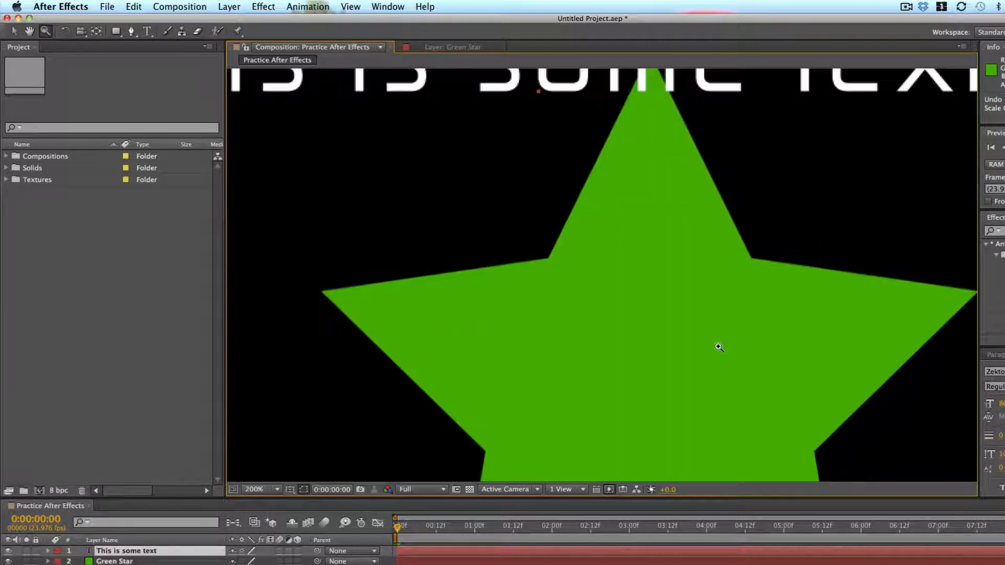
left_click(638, 259, "alt")
left_click(638, 259)
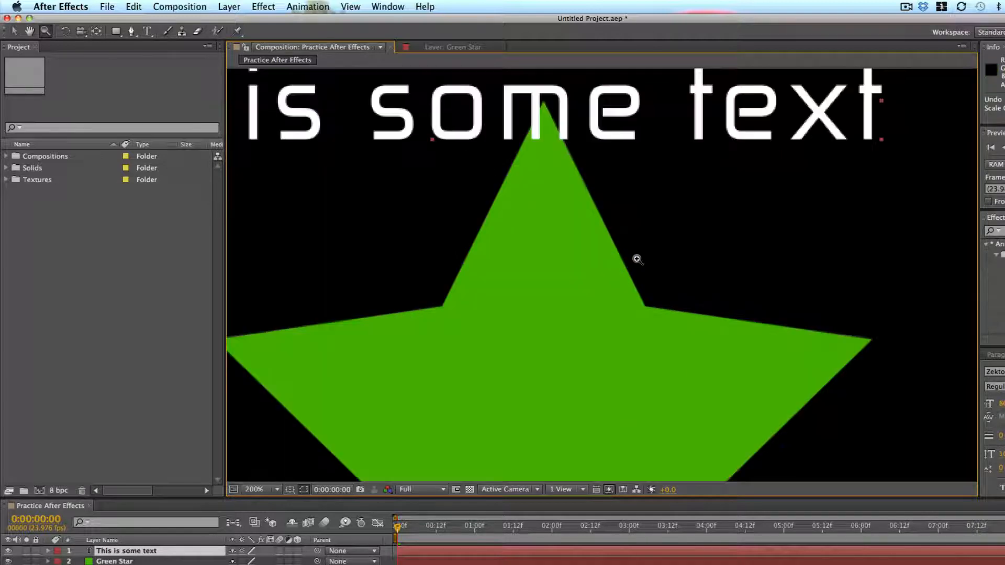
left_click(638, 260, "alt")
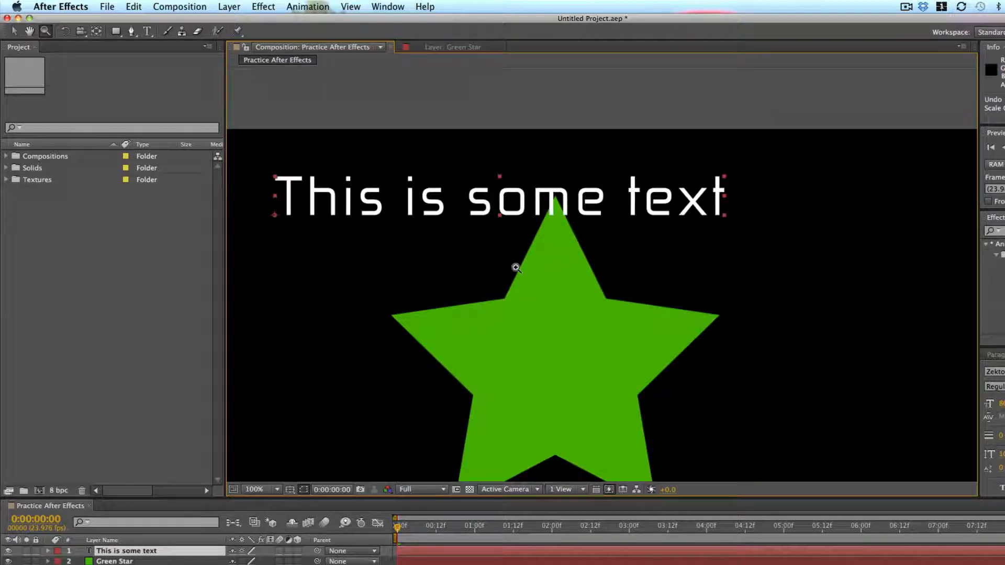
left_click(494, 225)
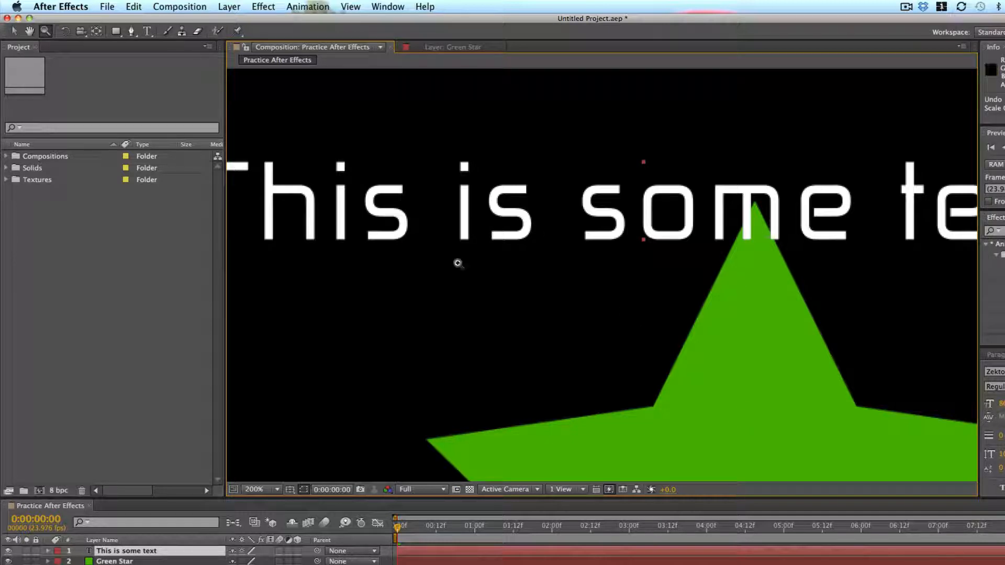
Step: Examine the magnified composition with the Hand tool, from the star's lower points back up to the text
left_click(30, 31)
left_click_drag(689, 359, 618, 229)
left_click_drag(645, 338, 615, 90)
left_click_drag(602, 173, 709, 262)
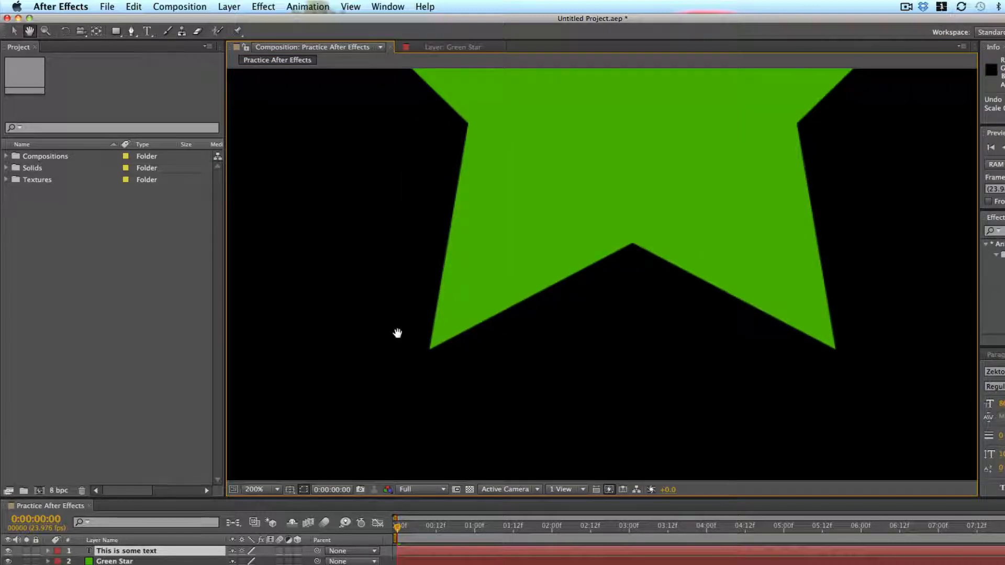
left_click_drag(492, 131, 628, 341)
left_click_drag(669, 177, 691, 328)
left_click_drag(647, 179, 691, 273)
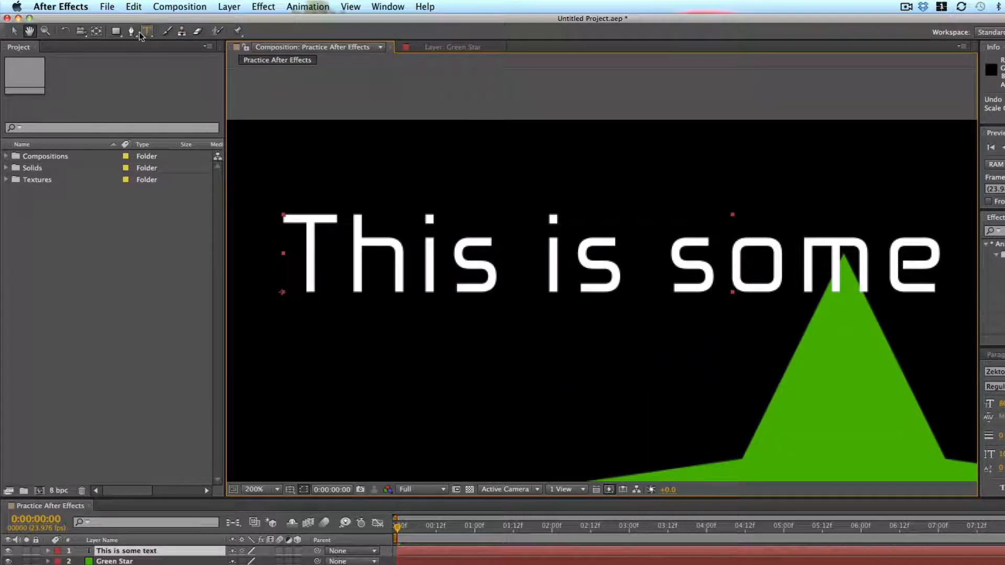
Step: Zoom the composition view out to 50% and shift it up and left with the Hand tool
key("z")
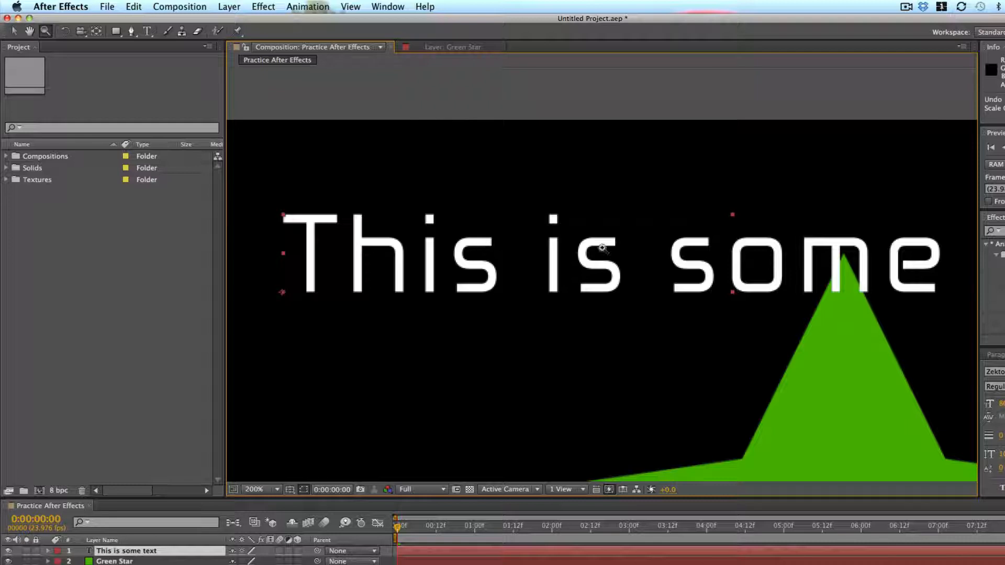
left_click(532, 161, "alt")
left_click(680, 366, "alt")
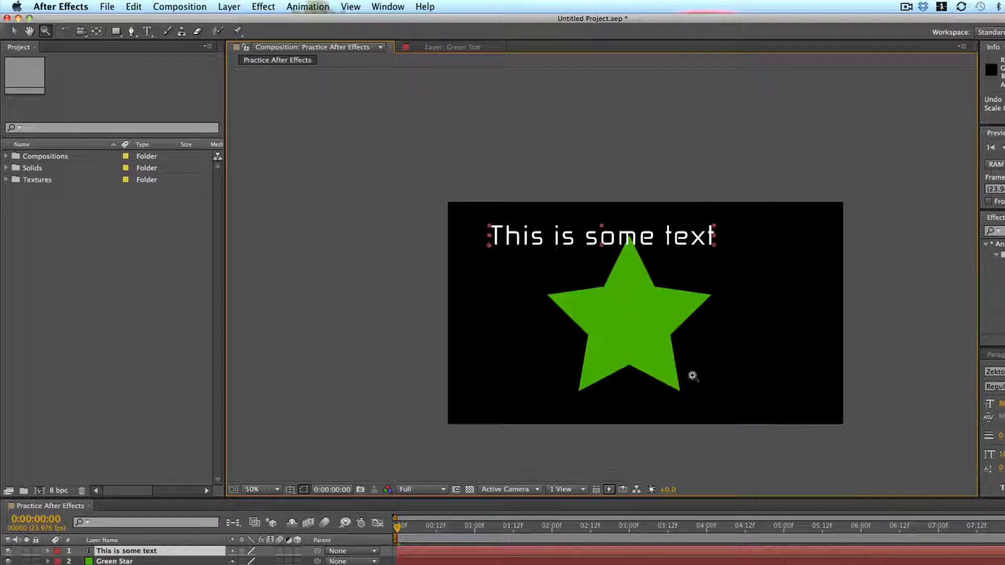
key("h")
left_click_drag(601, 266, 565, 217)
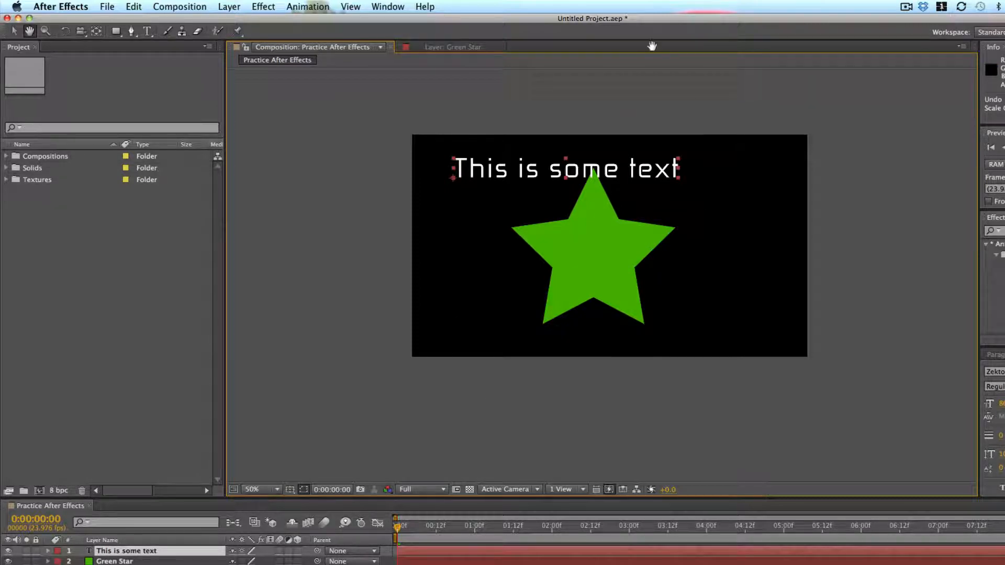
Step: Set the composition view magnification to Fit up to 100%
left_click(252, 492)
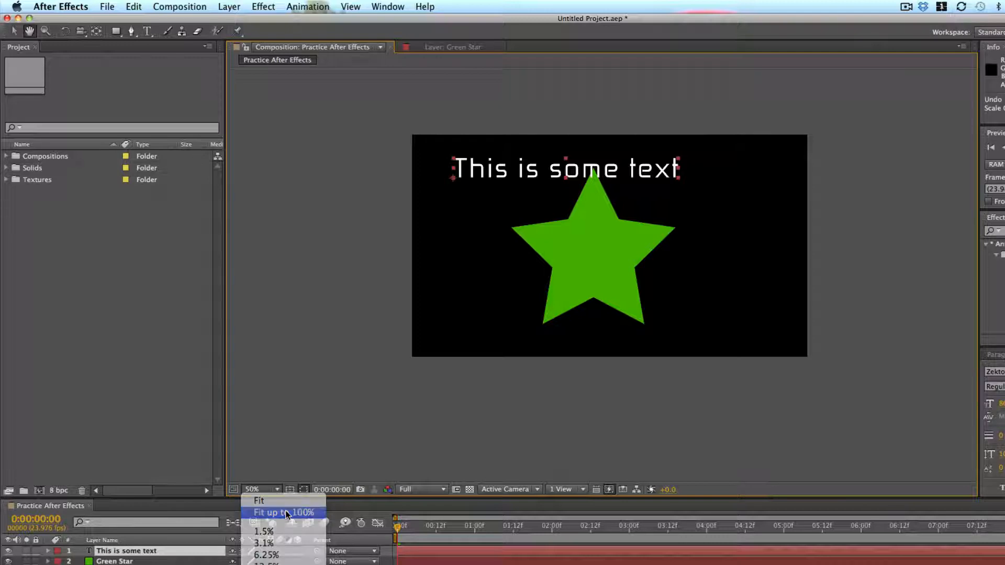
left_click(285, 512)
left_click(278, 491)
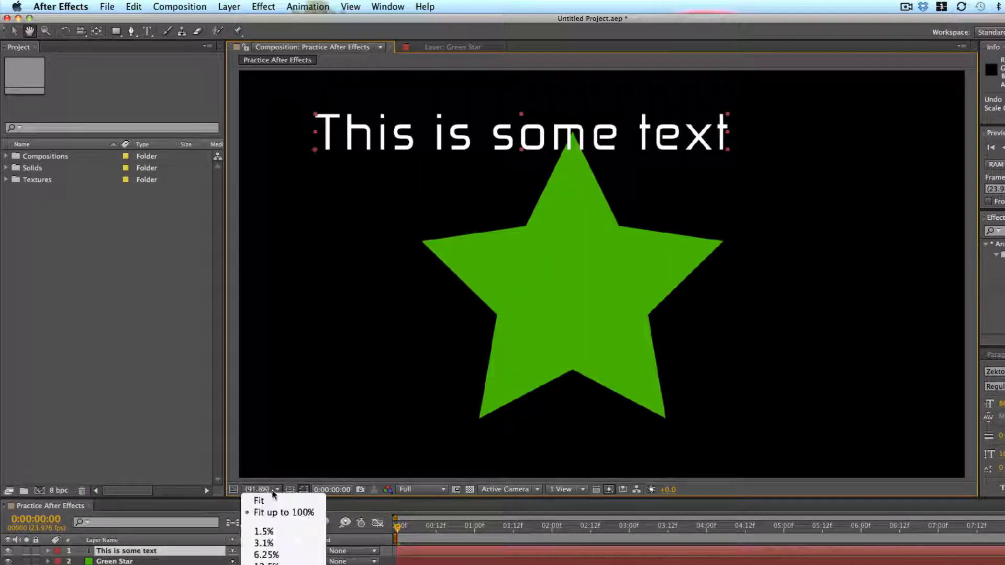
left_click(278, 490)
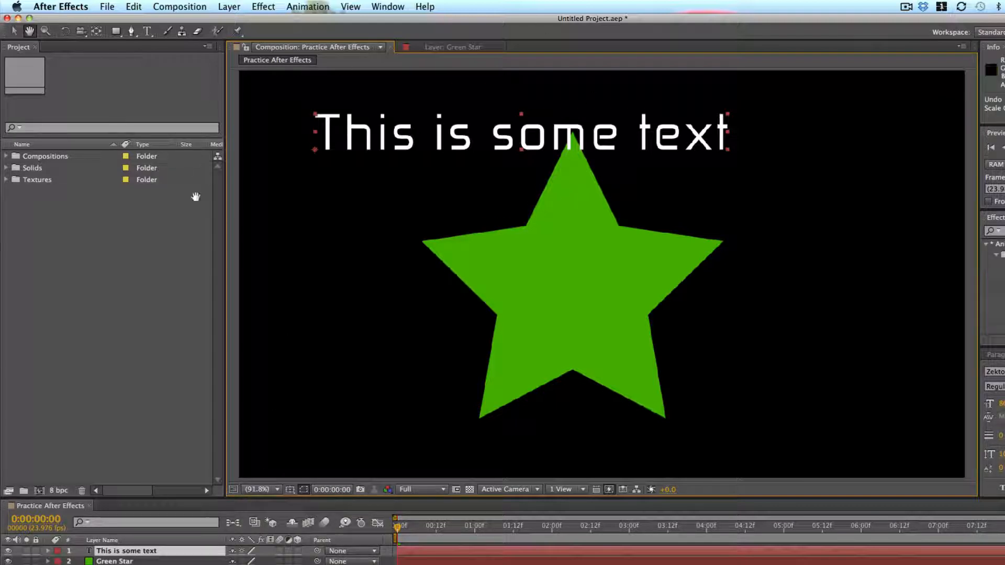
Step: Rotate the green star around its centre with the Rotation tool so its top point tilts slightly left
left_click(65, 31)
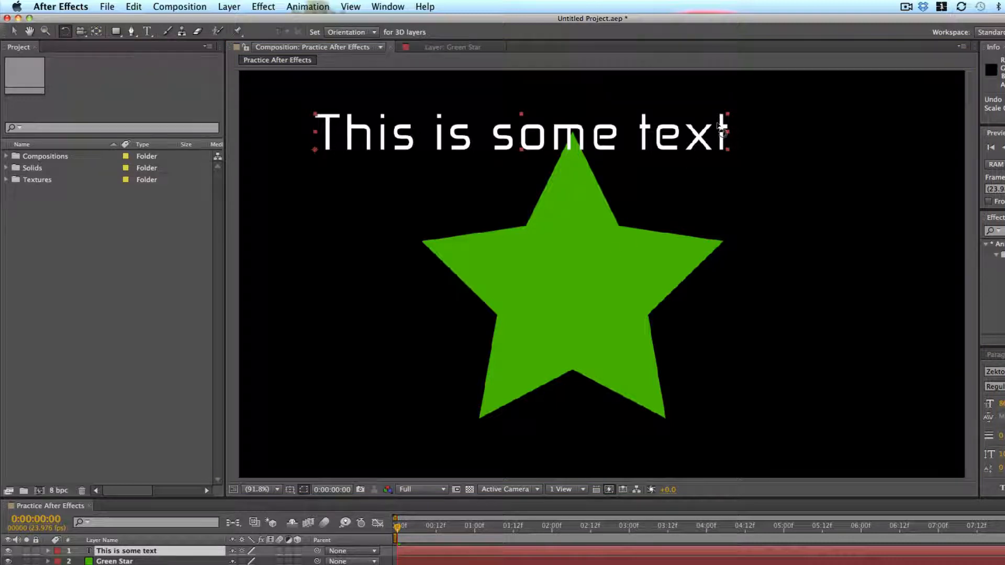
left_click_drag(719, 181, 736, 361)
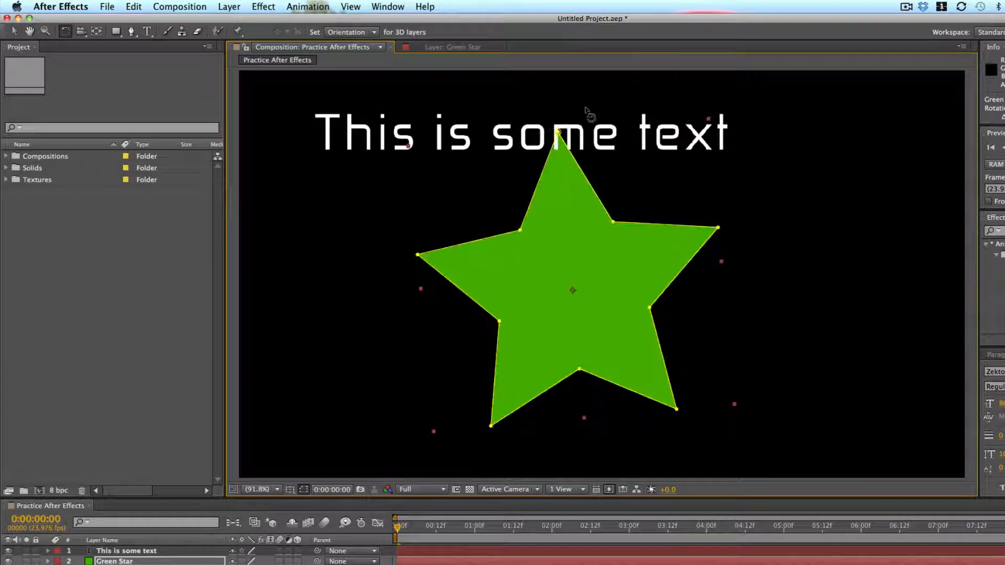
Step: Try rotating the text around its lower-left anchor point with the Rotation tool and undo the rotation
left_click(502, 128)
left_click_drag(462, 136, 508, 225)
key("super+z")
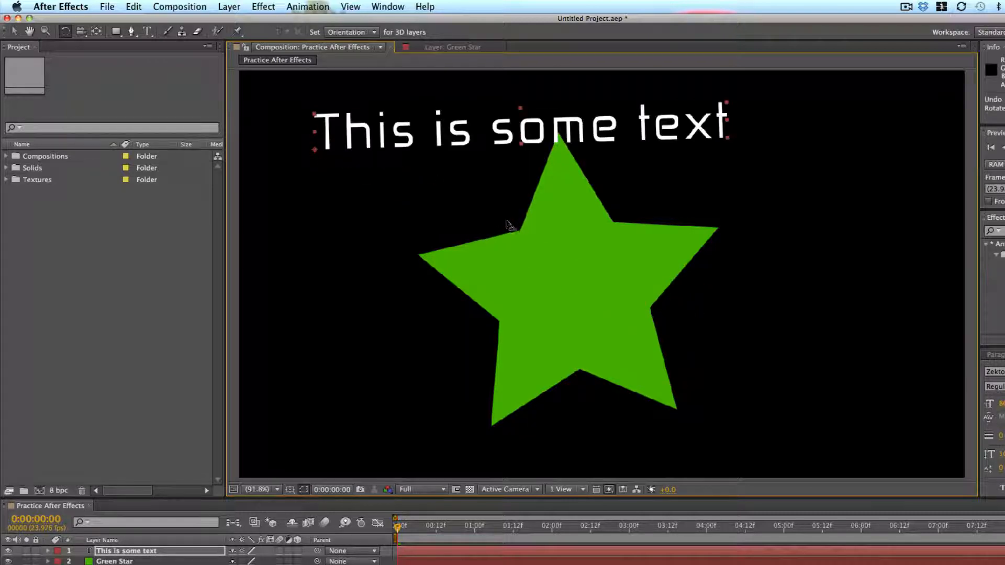
key("super+z")
key("super+shift+z")
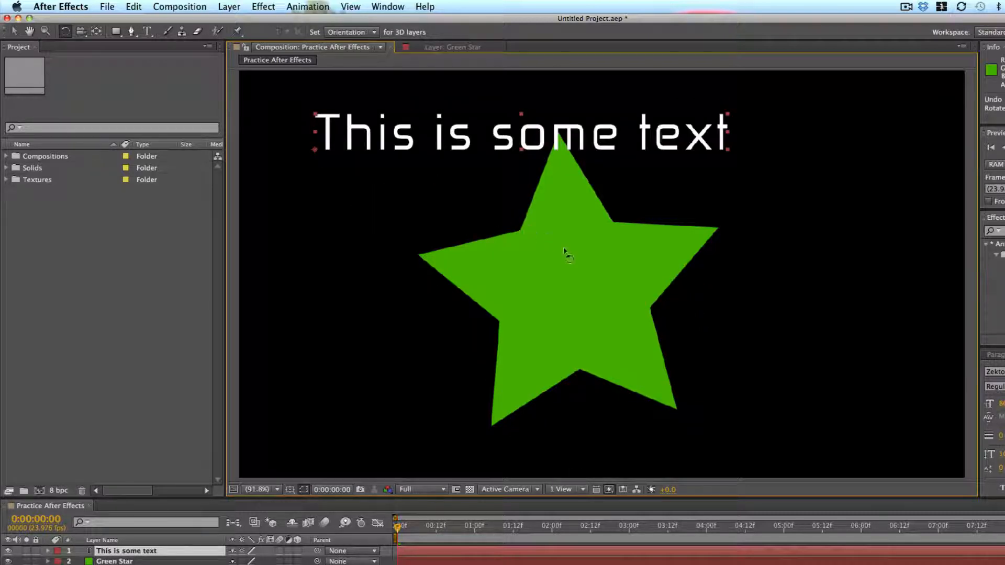
Step: Open the green star in its own Layer view and return to the Practice After Effects composition
left_click(578, 264)
double_click(578, 263)
left_click(317, 47)
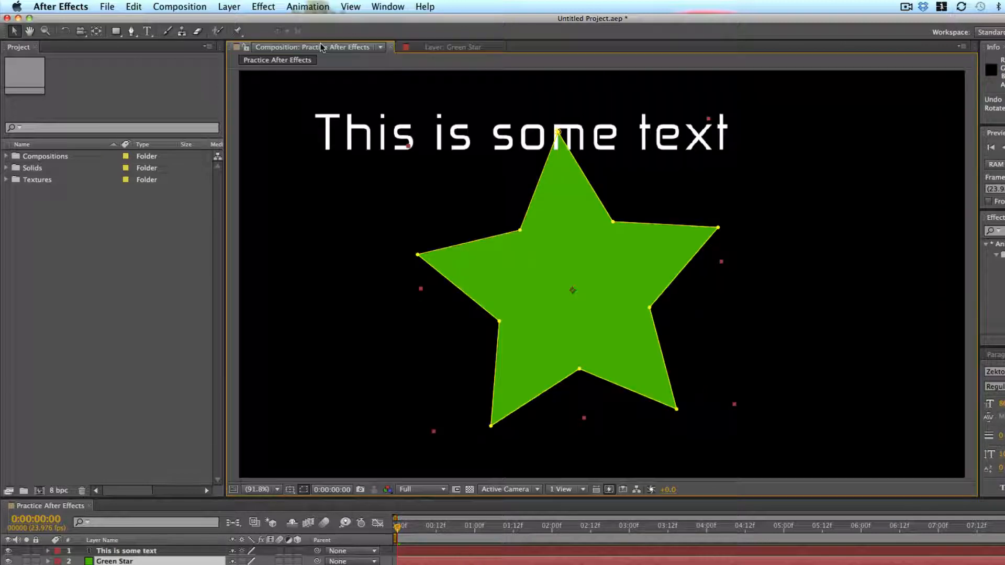
left_click(83, 33)
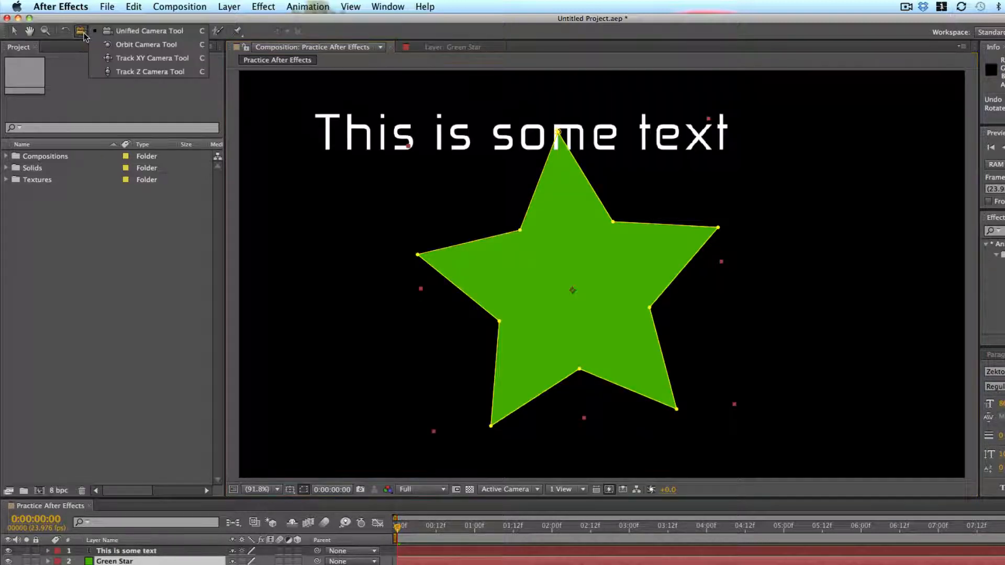
left_click(83, 35)
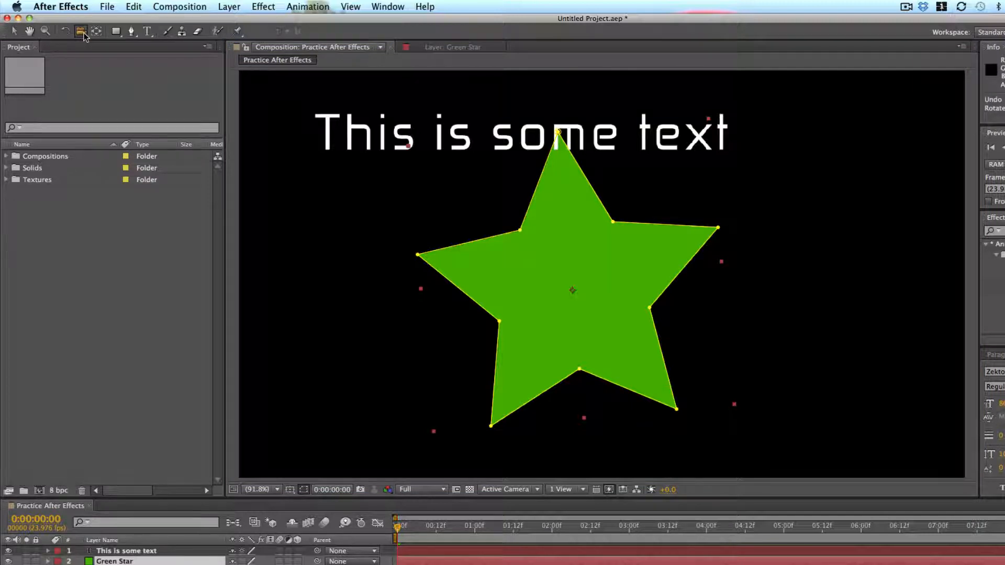
left_click(82, 33)
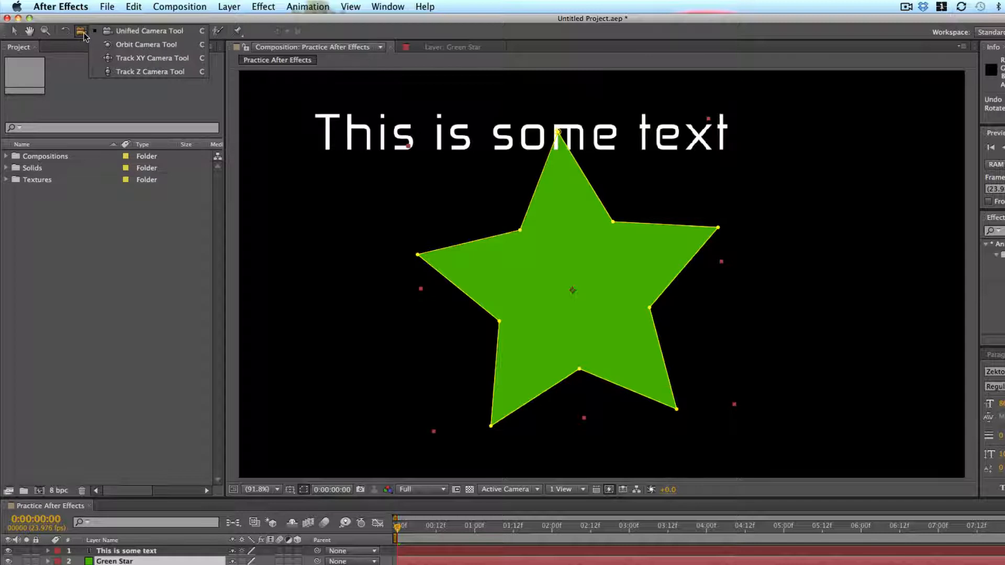
left_click(83, 35)
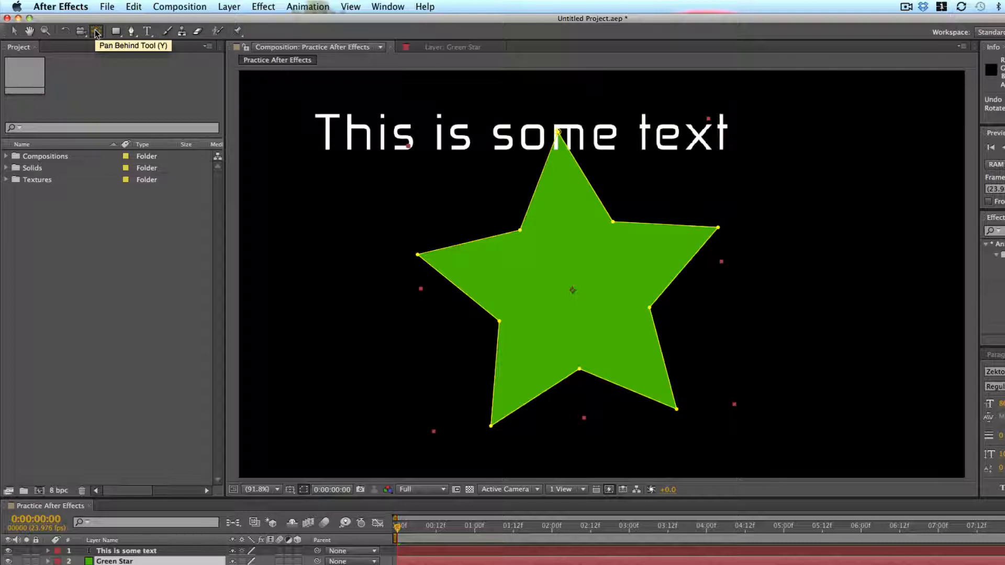
Step: Shift the star's anchor point slightly above its centre with the Pan Behind tool
left_click(96, 31)
left_click_drag(552, 247, 645, 243)
left_click_drag(593, 283, 522, 262)
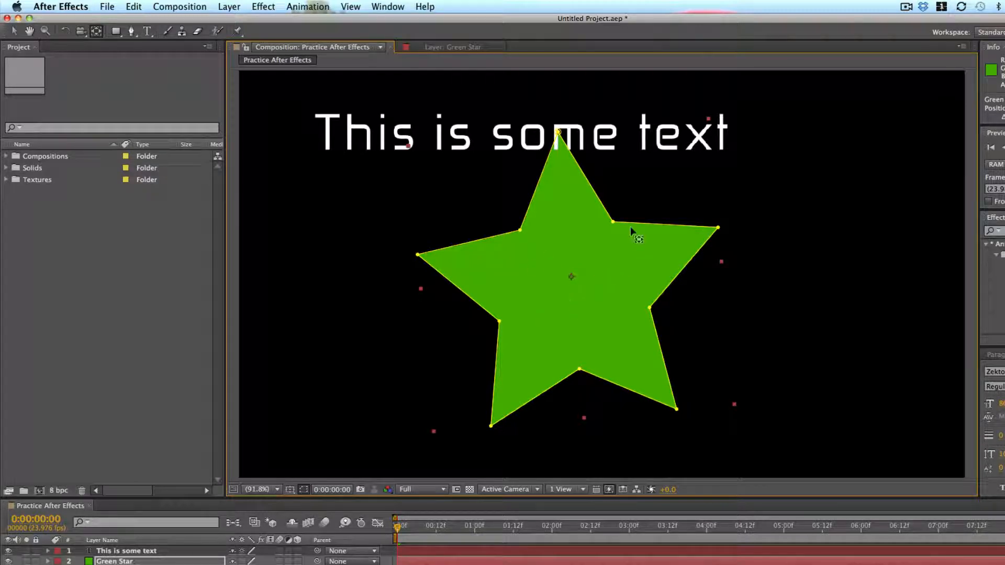
Step: Move the star slightly down and left, and rotate it around its anchor point with the Rotation tool
key("v")
left_click_drag(615, 245, 593, 261)
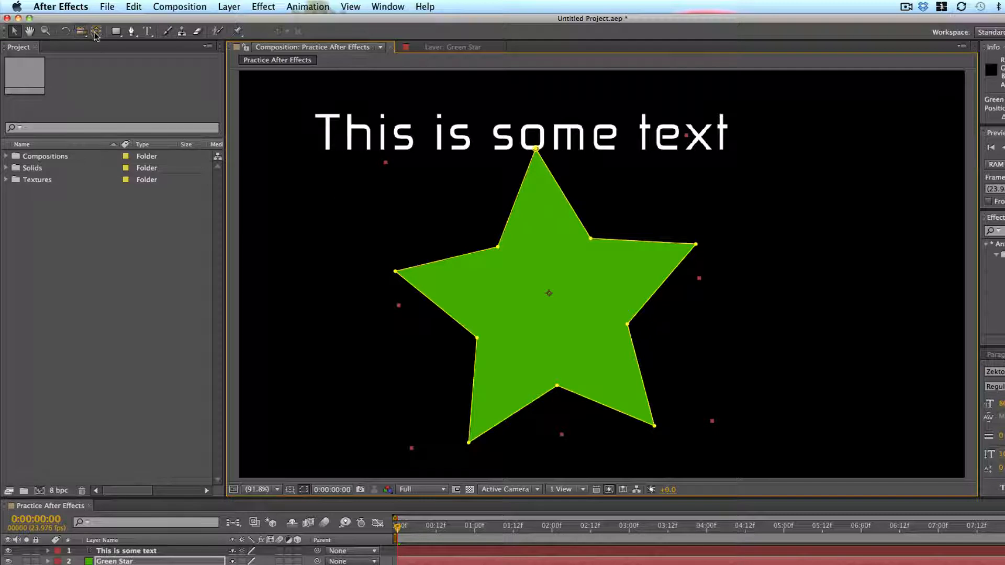
left_click(65, 30)
left_click_drag(696, 201, 645, 305)
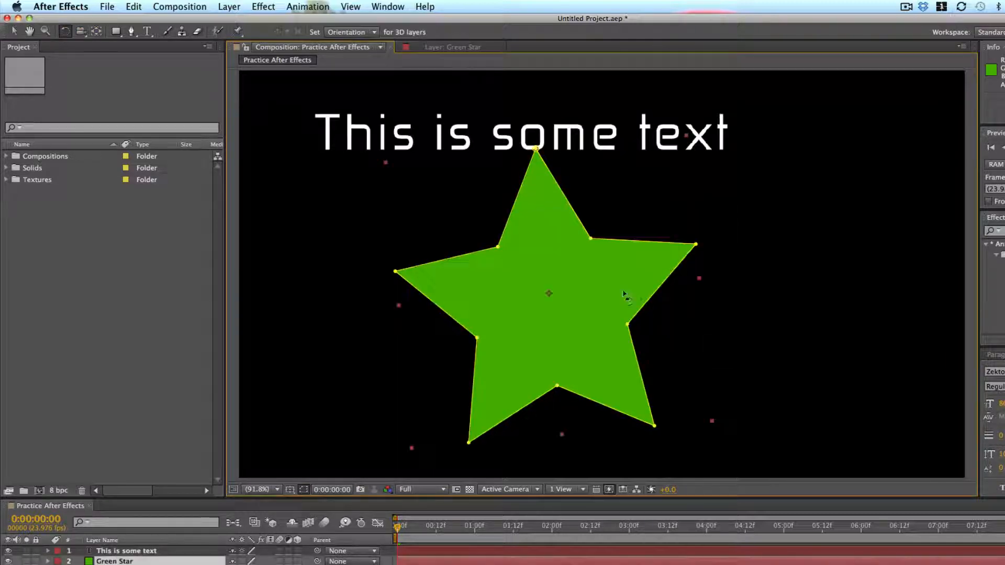
left_click_drag(642, 269, 610, 386)
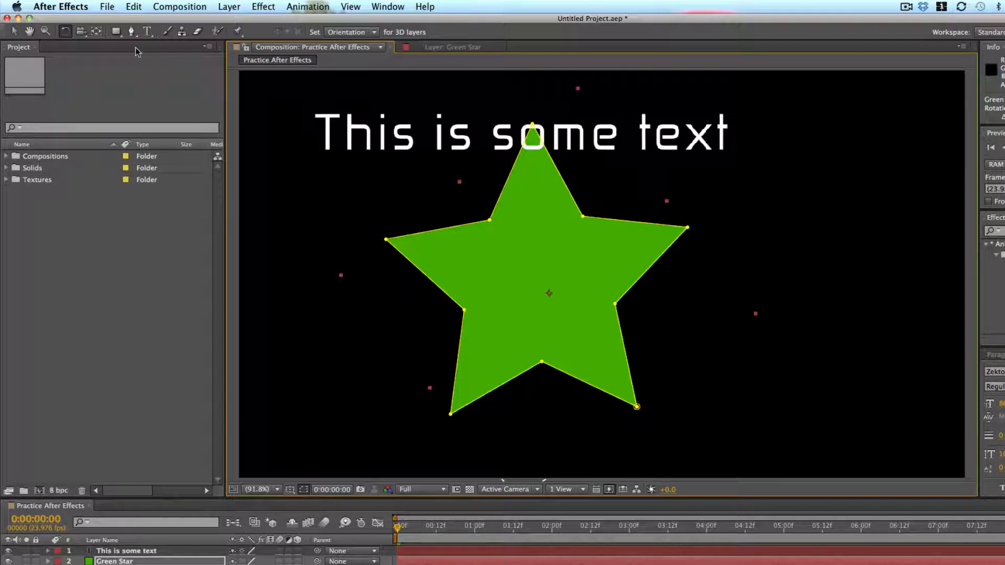
Step: Try moving the star's anchor point and its layer behind the mask with the Pan Behind tool, and undo it
left_click(95, 31)
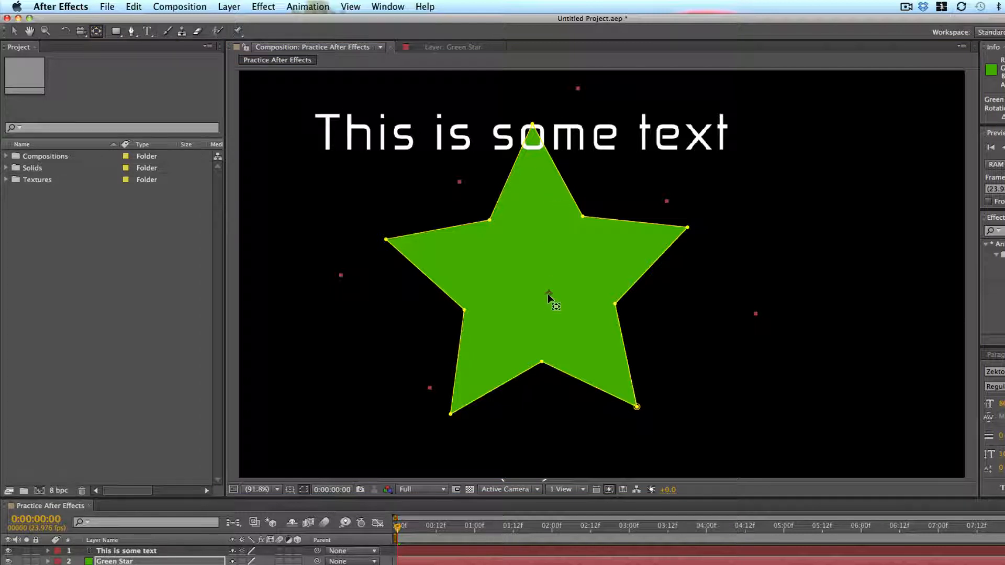
left_click_drag(536, 309, 549, 290)
left_click_drag(485, 275, 523, 308)
left_click_drag(535, 263, 439, 256)
key("h")
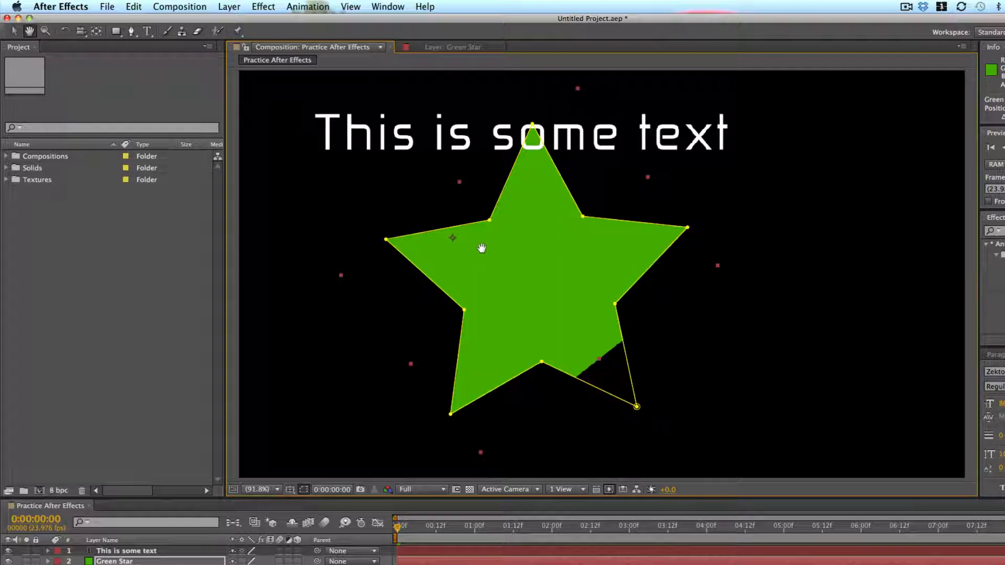
key("super+z")
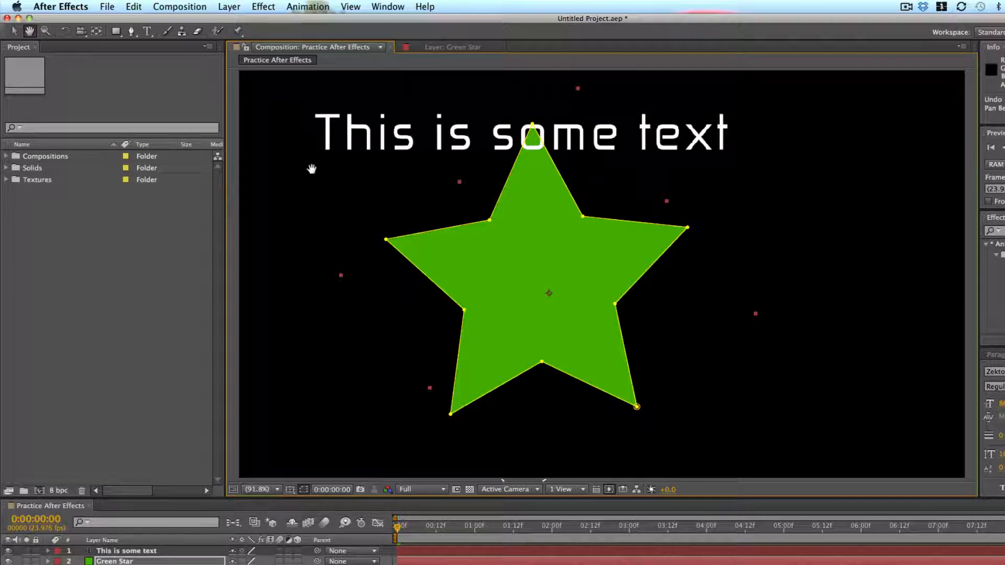
Step: Move the star's anchor point onto its upper-right tip with the Pan Behind tool
left_click(96, 31)
left_click_drag(548, 293, 620, 244)
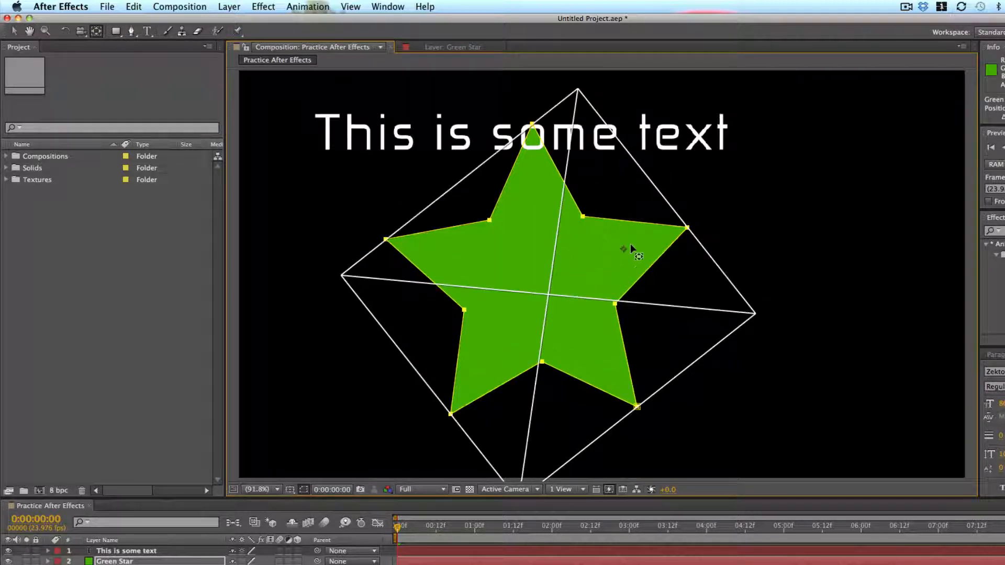
left_click(692, 235)
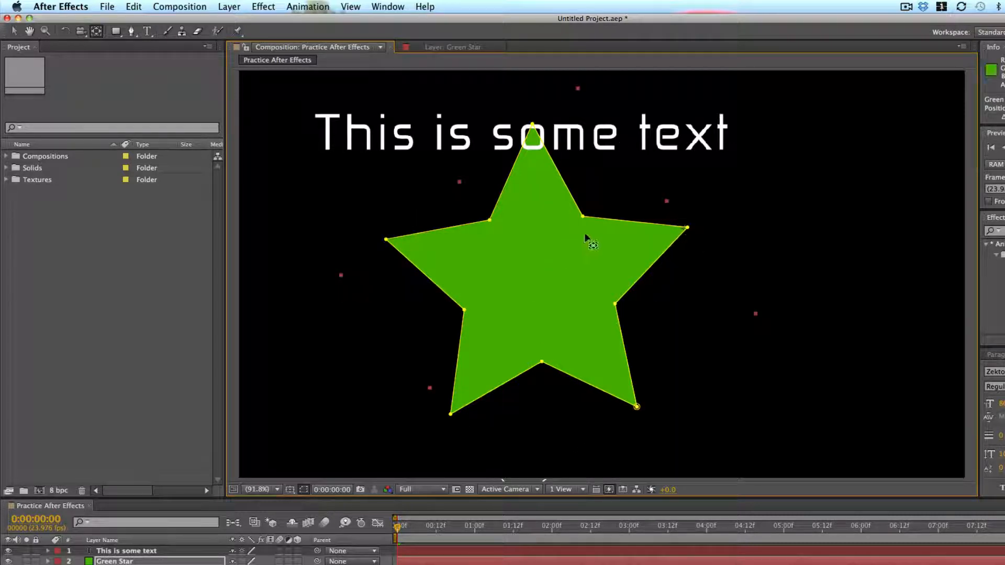
Step: Swing the star around its tip anchor with the Rotation tool until it sits low and right in the composition
left_click(65, 31)
left_click_drag(492, 252, 635, 309)
left_click_drag(706, 344, 719, 393)
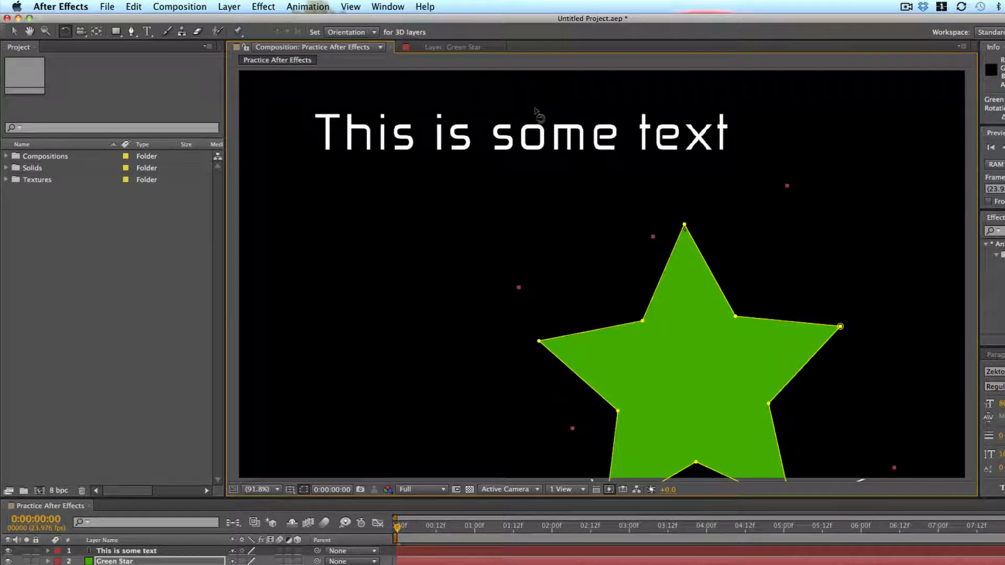
Step: Move the text's anchor point to the middle of the text and rotate the text counterclockwise around it
left_click(501, 136)
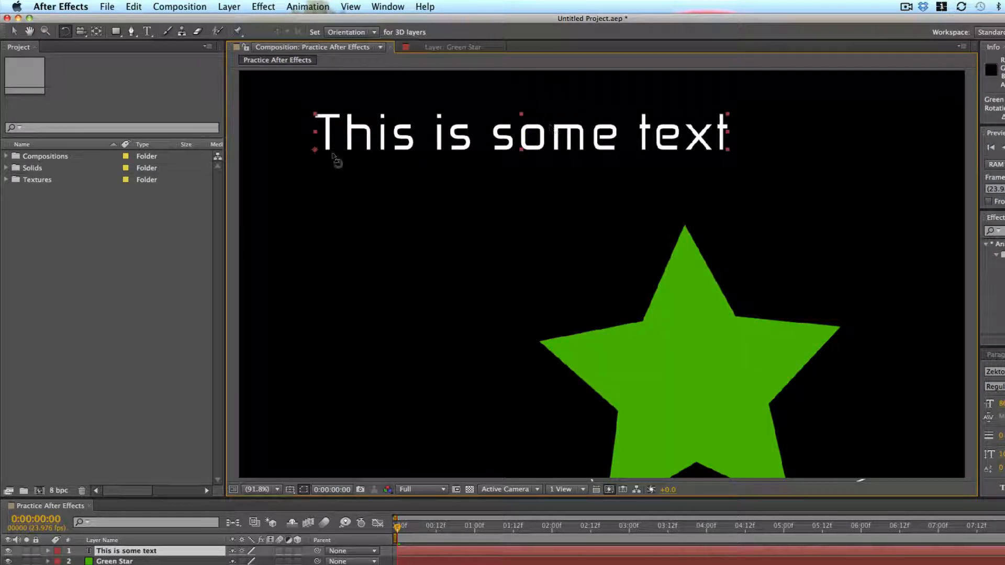
left_click(97, 30)
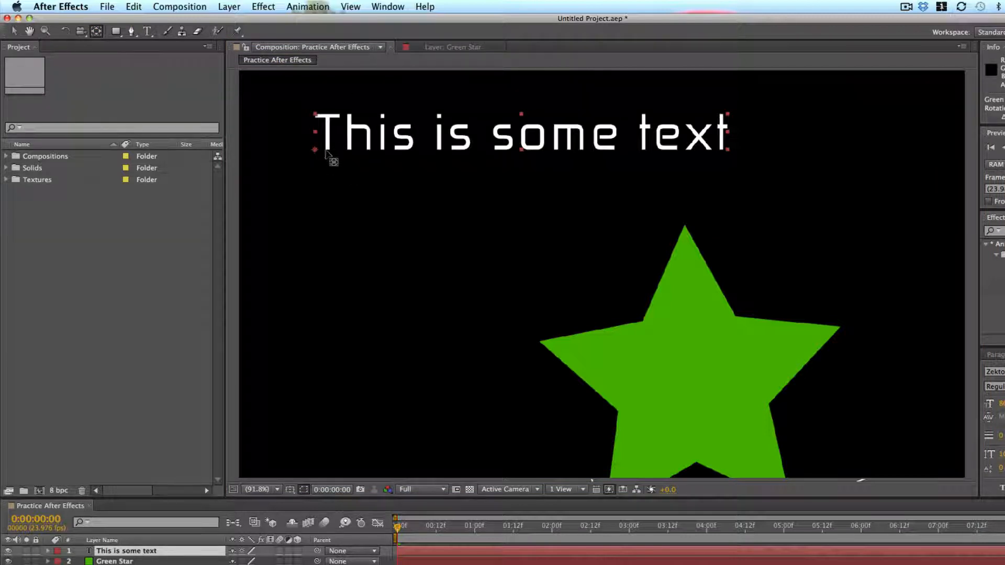
left_click_drag(316, 150, 519, 135)
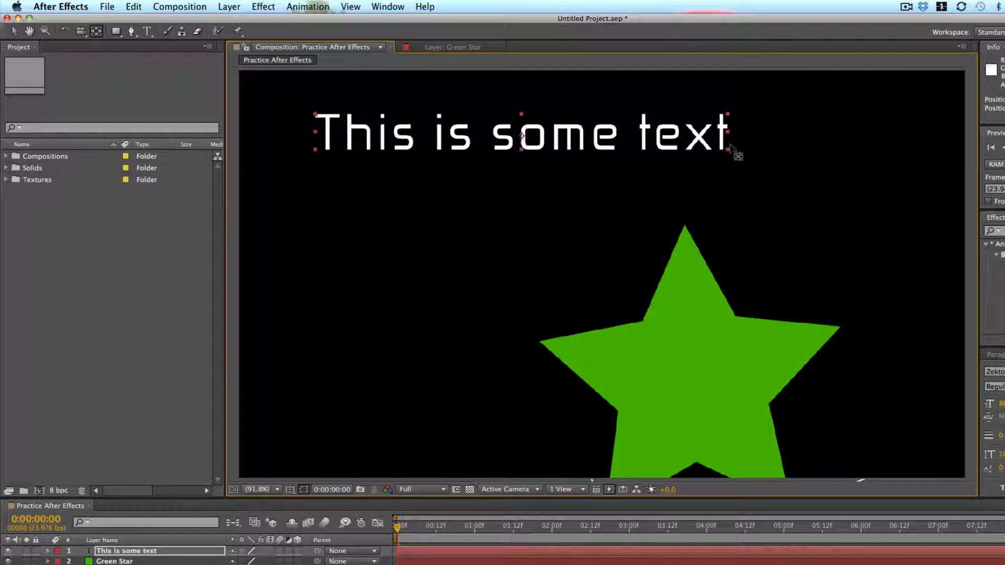
left_click(65, 31)
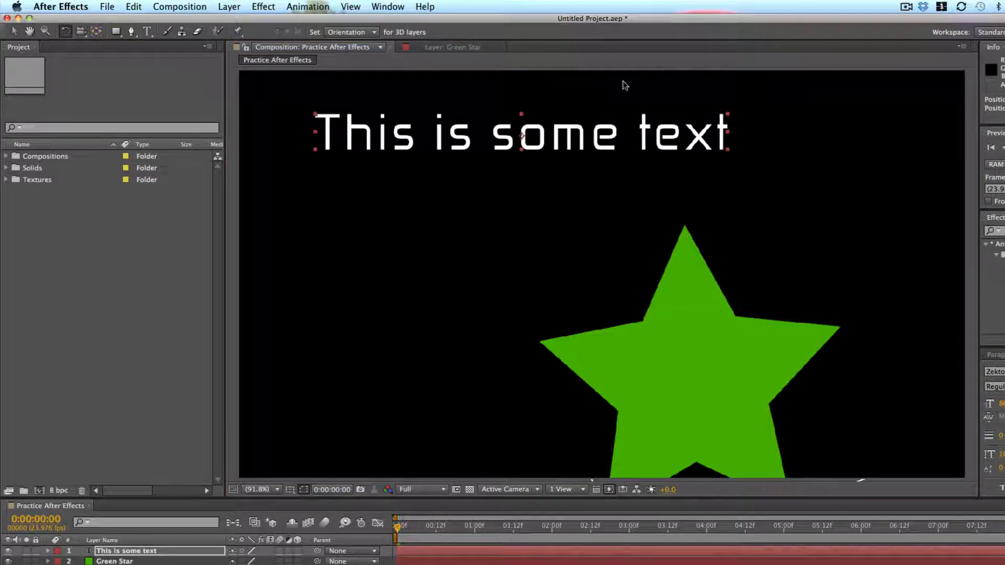
left_click_drag(638, 128, 427, 102)
Step: Return the text's anchor point to its lower-left corner and rotate the text around it to a shallow upward tilt
key("y")
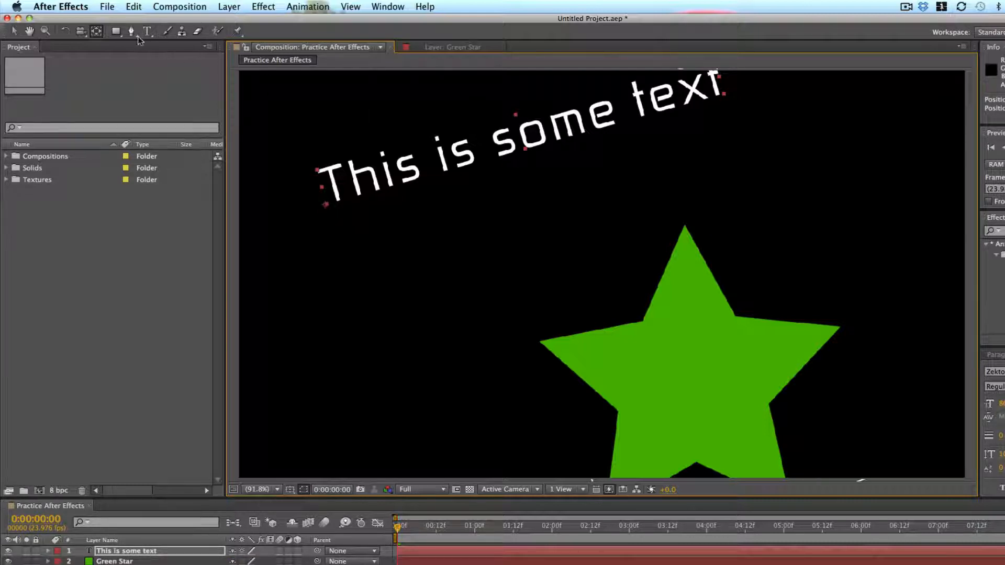
left_click(65, 32)
left_click_drag(539, 137, 575, 190)
Step: Move the star up and left with the Selection tool so its top point overlaps the text
key("v")
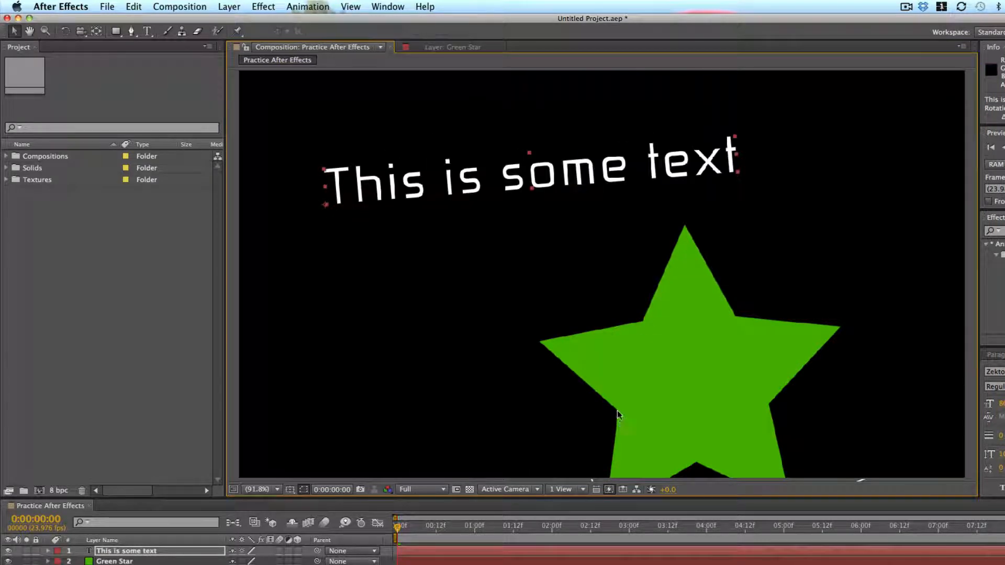
left_click_drag(752, 349, 669, 270)
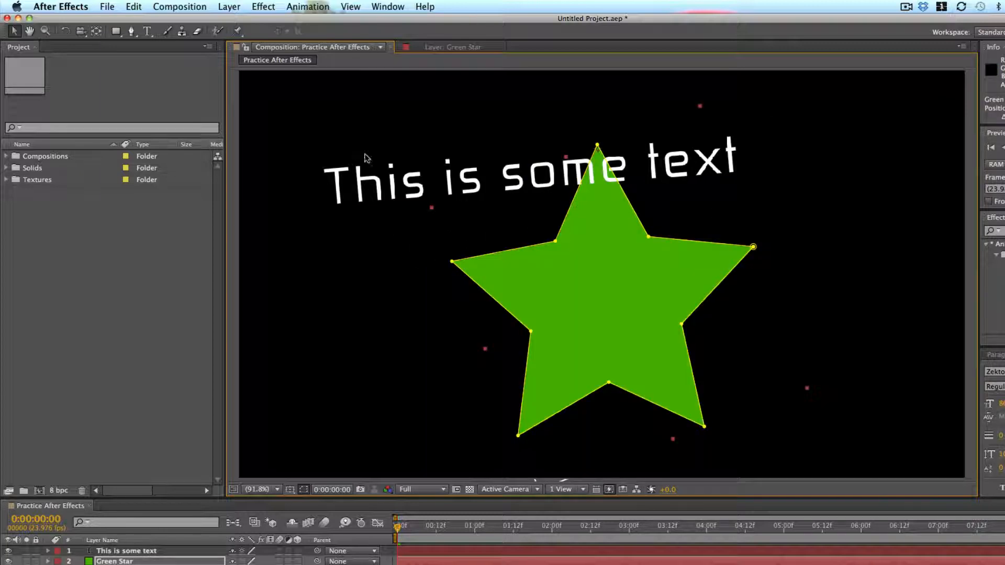
Step: Try drawing a rectangular mask across the selected text layer with the Rectangle tool and undo it
left_click(116, 31)
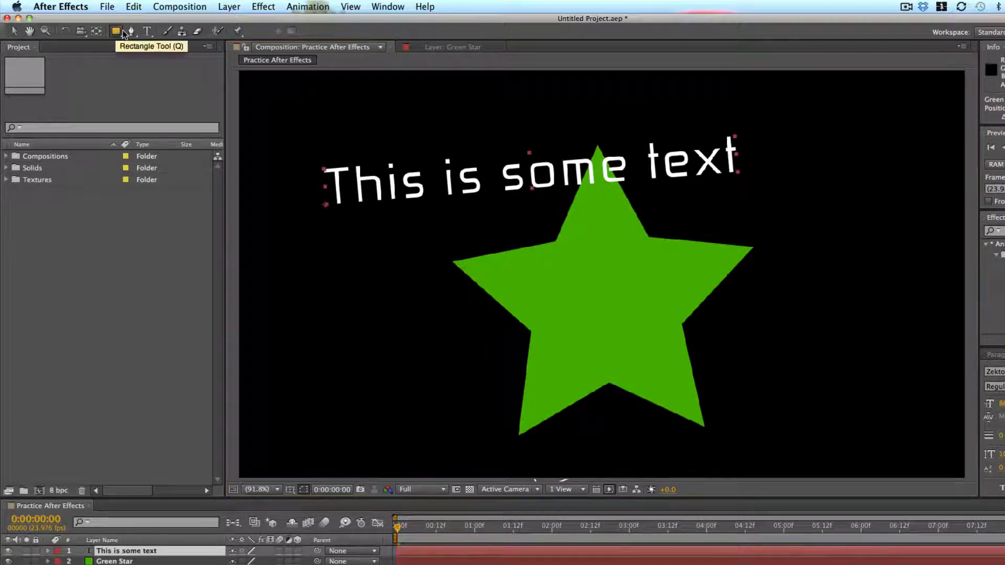
left_click_drag(348, 116, 598, 287)
key("super+z")
Step: Deselect all layers, try drawing a large rectangle as a new shape over the star, and undo it
left_click(419, 561)
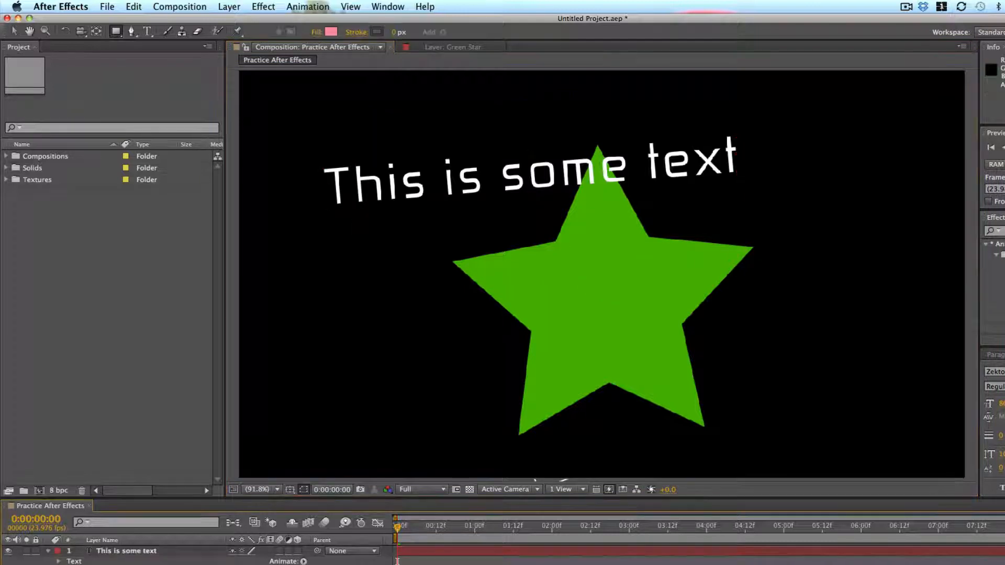
left_click_drag(325, 387, 763, 98)
key("super+z")
Step: Try drawing a polygon shape over the star with the Polygon tool and undo it
left_click(114, 33)
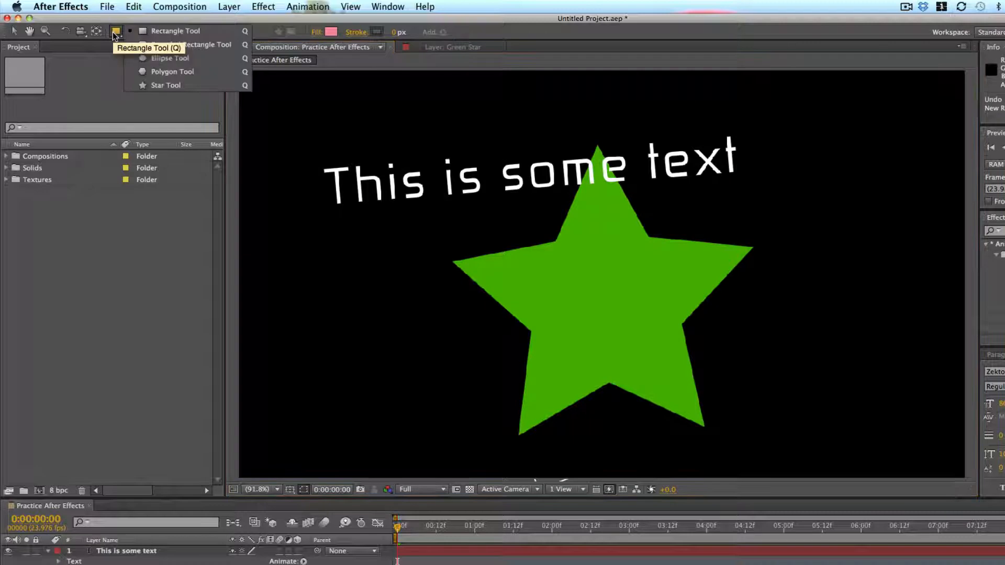
left_click(192, 70)
left_click_drag(603, 275, 662, 249)
key("super+z")
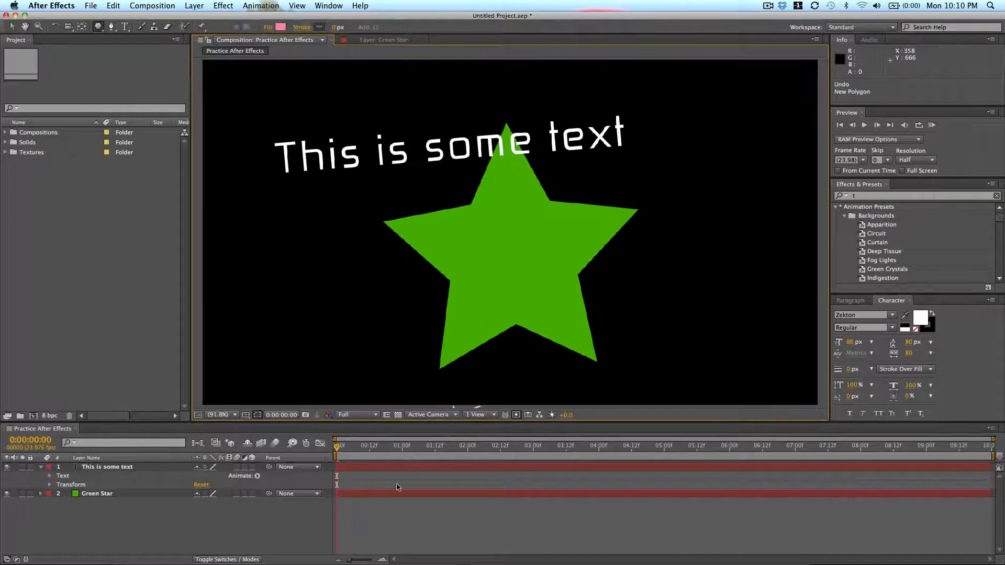
Step: Try drawing a polygon mask around the beginning of the selected text layer and undo it
left_click(365, 469)
mouse_move(335, 87)
left_mouse_down()
mouse_move(482, 190)
mouse_move(434, 170)
left_mouse_up()
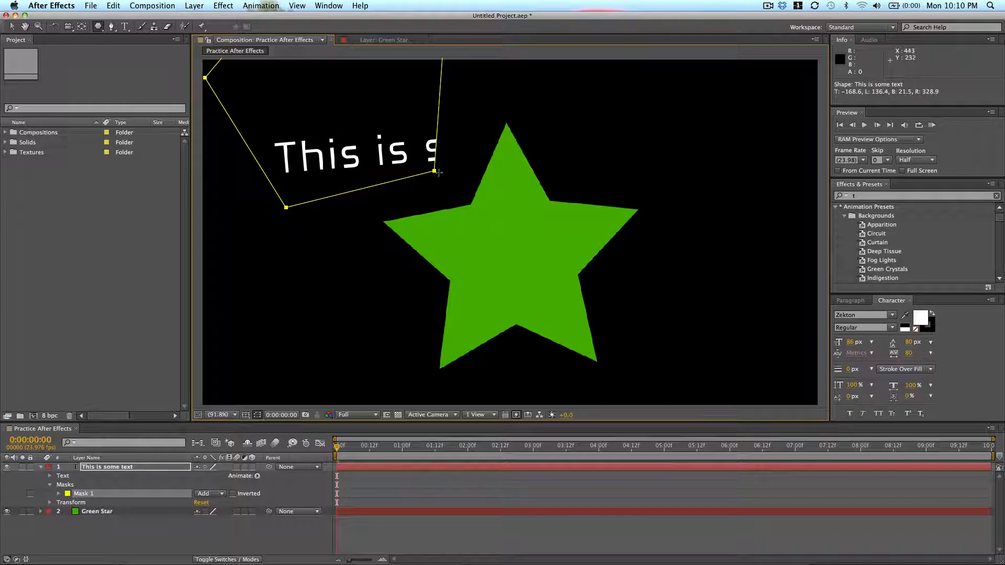
key("super+z")
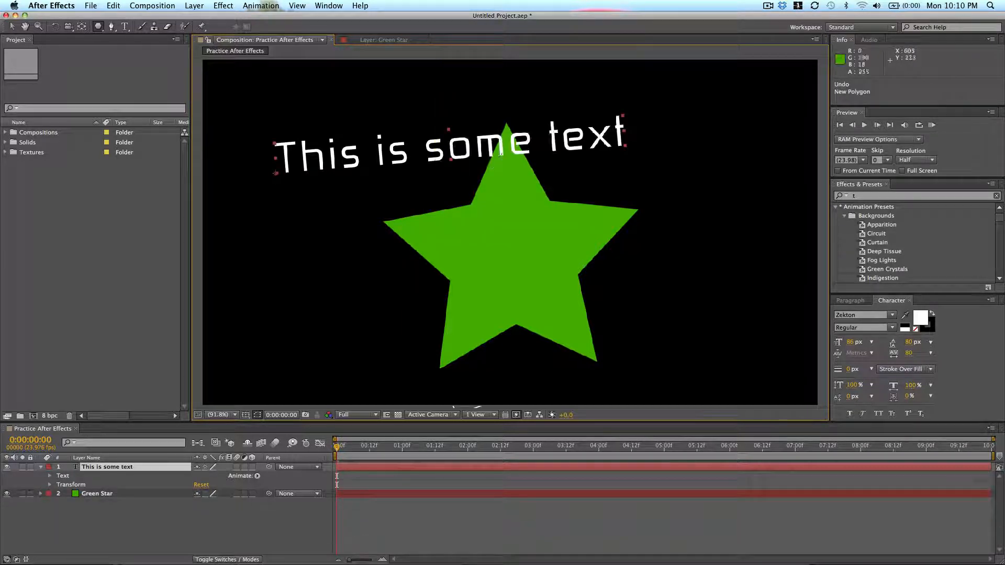
Step: Try drawing a closed freeform mask around the middle of the text with the Pen tool and undo it
left_click(111, 26)
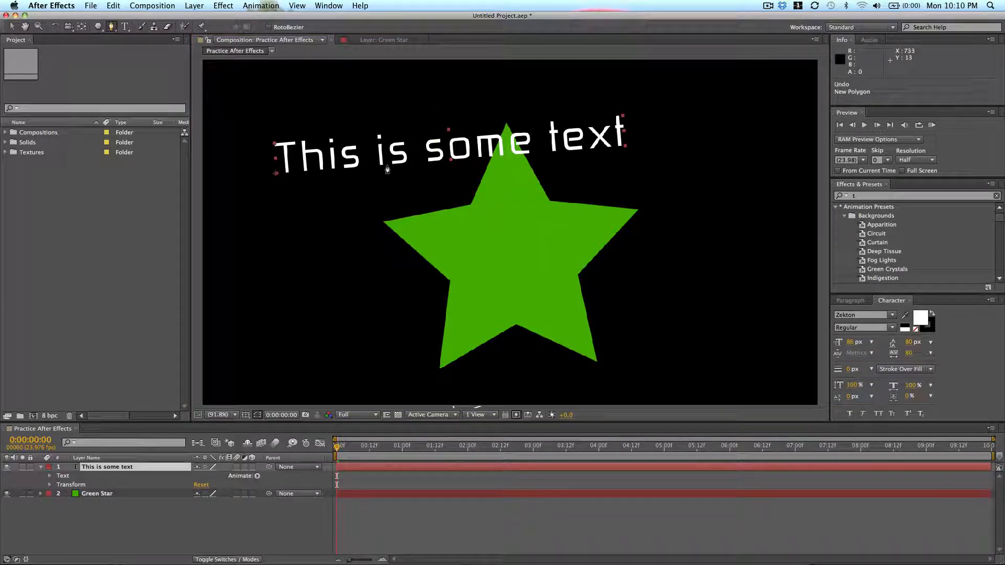
left_click(354, 124)
left_click(345, 210)
left_click(572, 137)
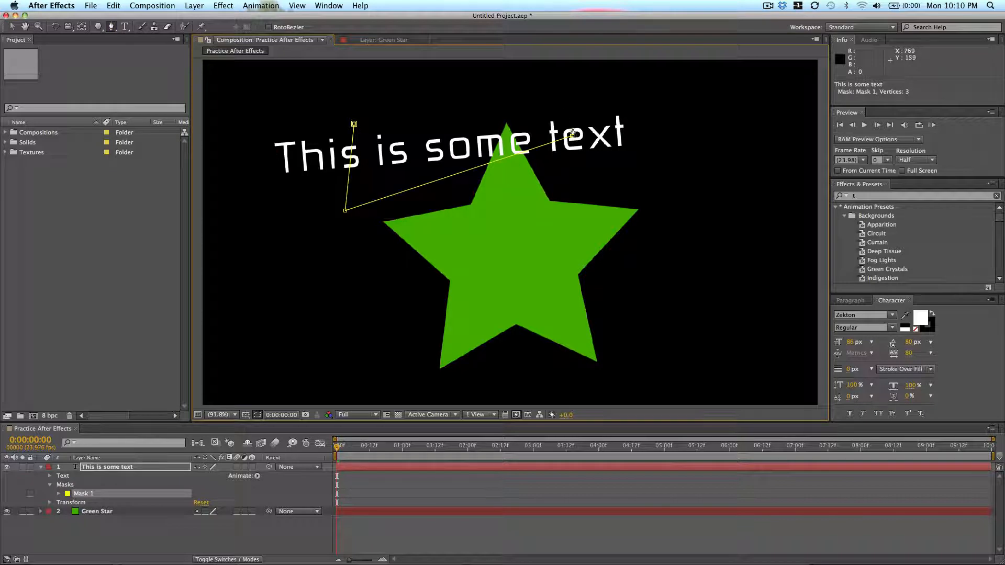
left_click(463, 94)
left_click(354, 124)
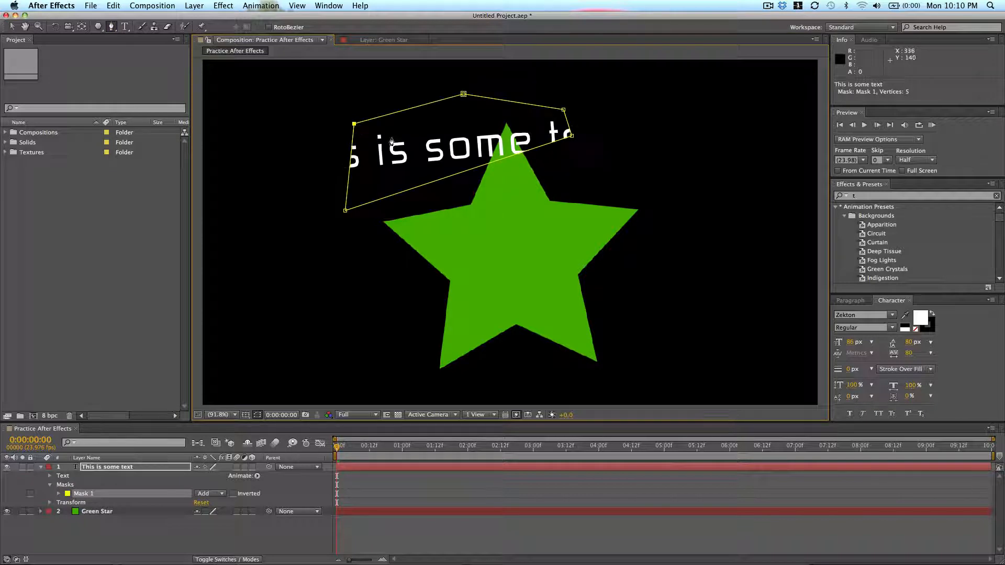
key("super+z")
key("super+z")
key("super+z")
key("super+z")
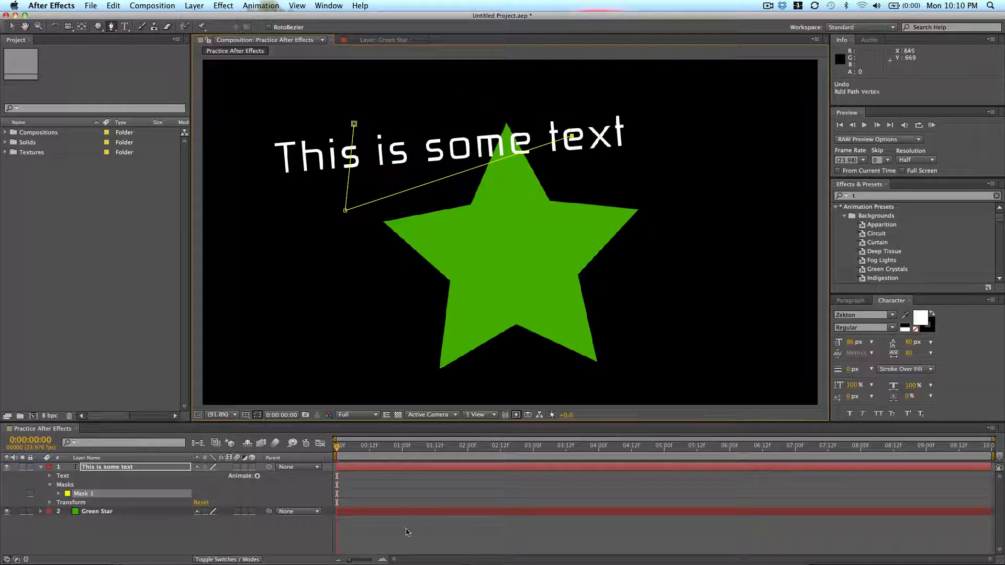
Step: With no layer selected, draw a closed freeform shape across the star with the Pen tool and delete the shape layer
left_click(427, 493)
left_click(317, 296)
left_click(413, 287)
left_click(688, 261)
left_click(569, 186)
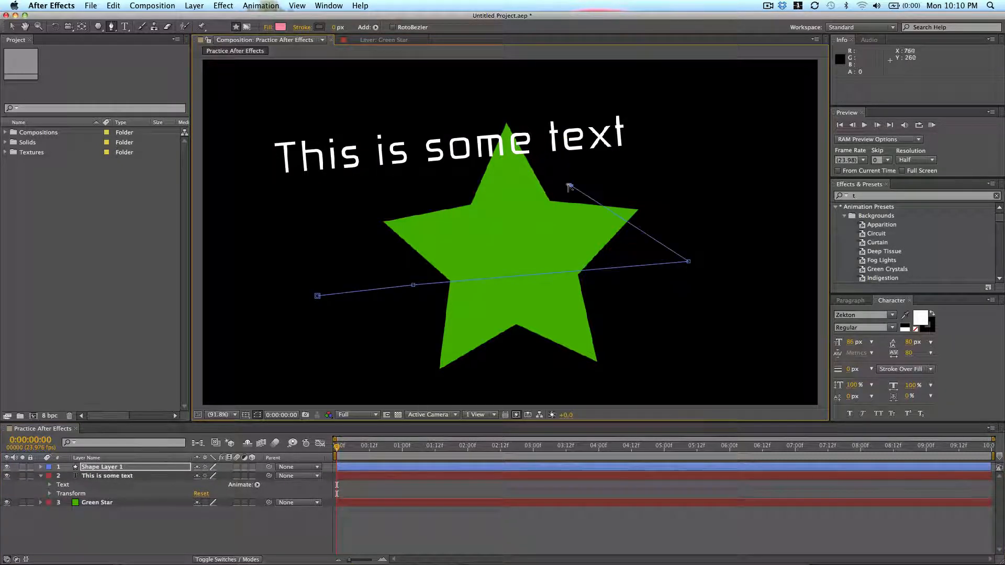
left_click(353, 255)
left_click(317, 297)
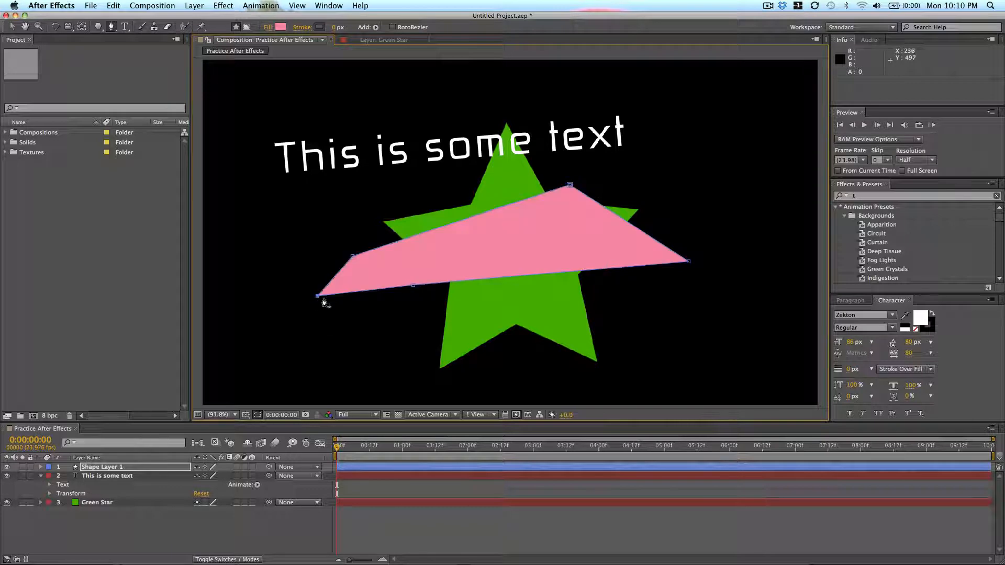
key("super+z")
left_click(399, 466)
key("Delete")
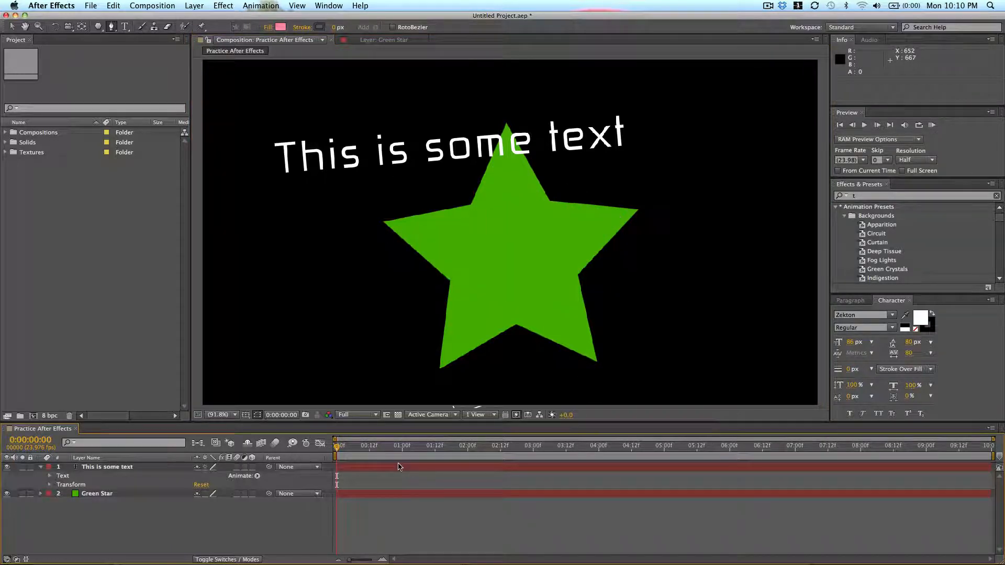
Step: Add a test text layer reading "fasdfl;ajsd;fajsd;fljas;" across the star's lower half with the Type tool and delete it
left_click(125, 27)
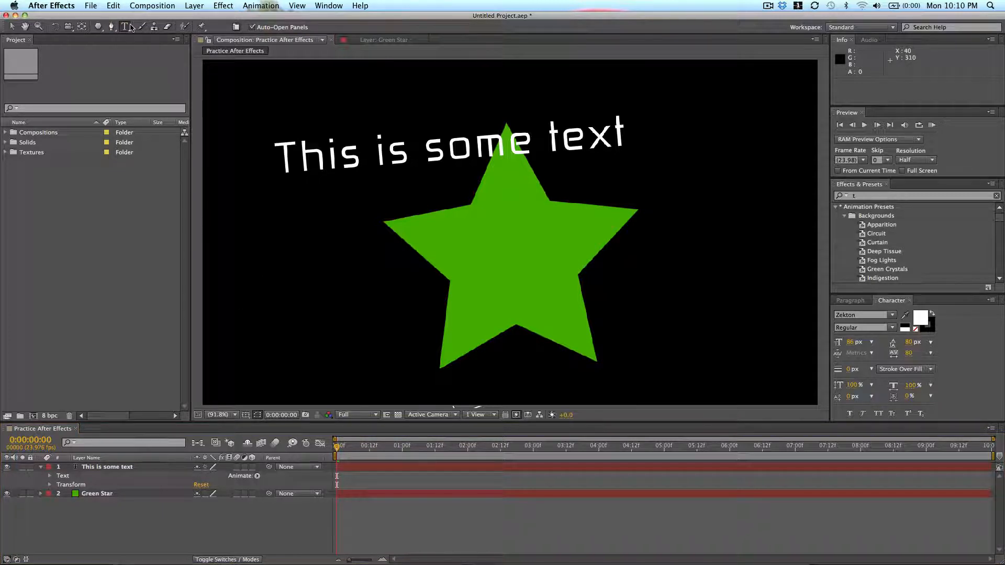
left_click(287, 304)
type("fasdfl;")
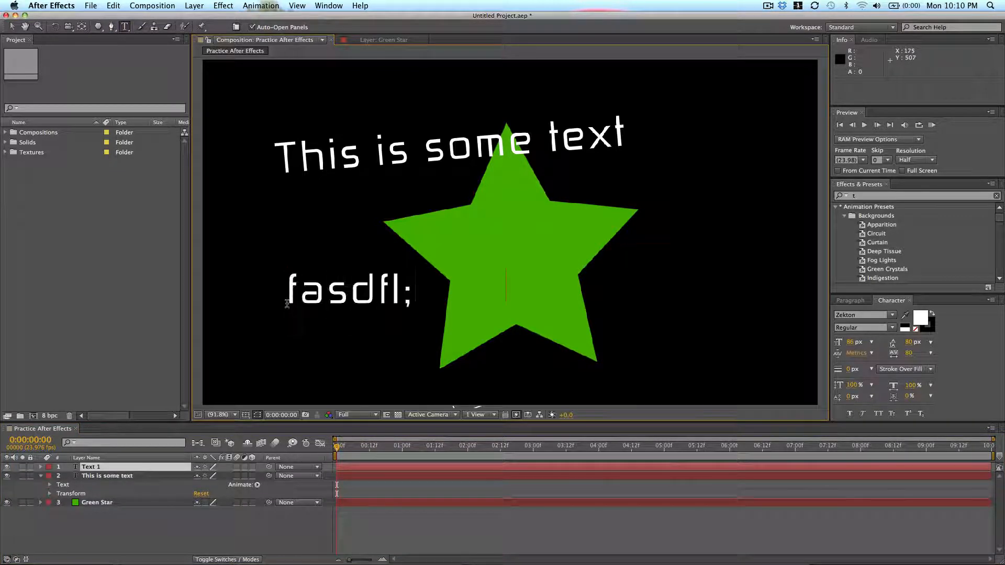
type("ajsd;fajsd;fljas;")
left_click(440, 462)
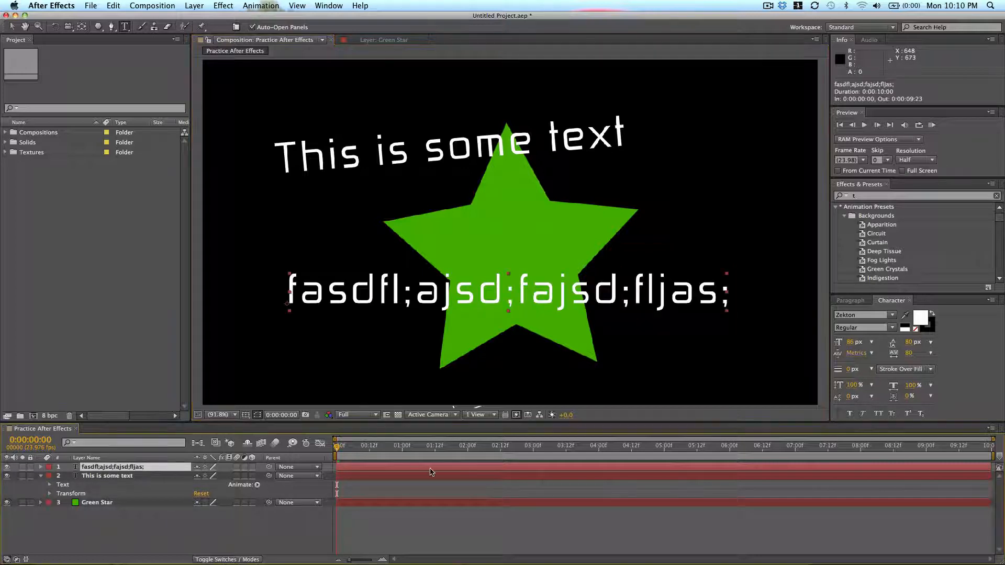
key("Delete")
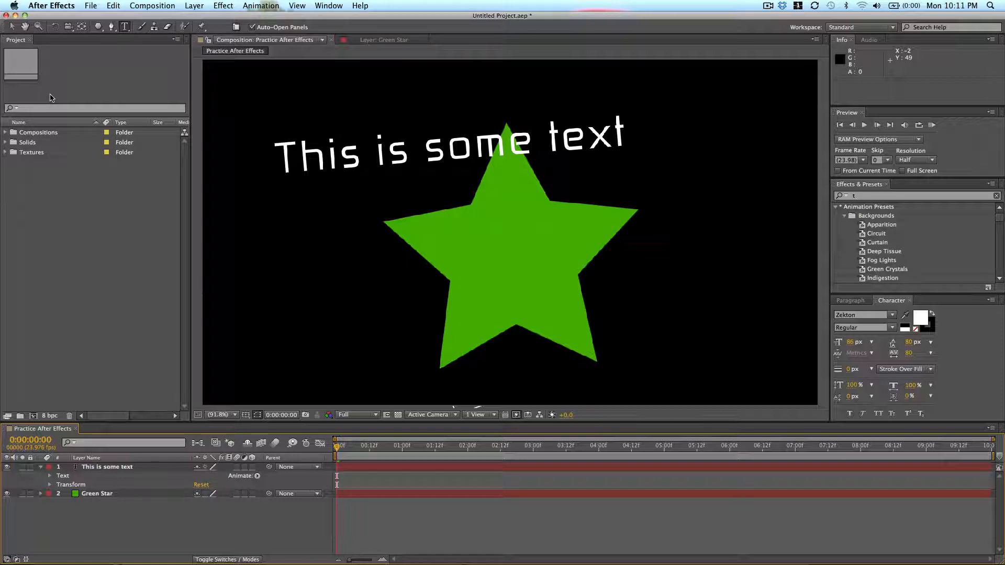
Step: Move the tilted text down onto the star and replace its wording with "YOU ARE A STAR"
key("v")
left_click_drag(330, 163, 391, 250)
double_click(462, 235)
type("Y")
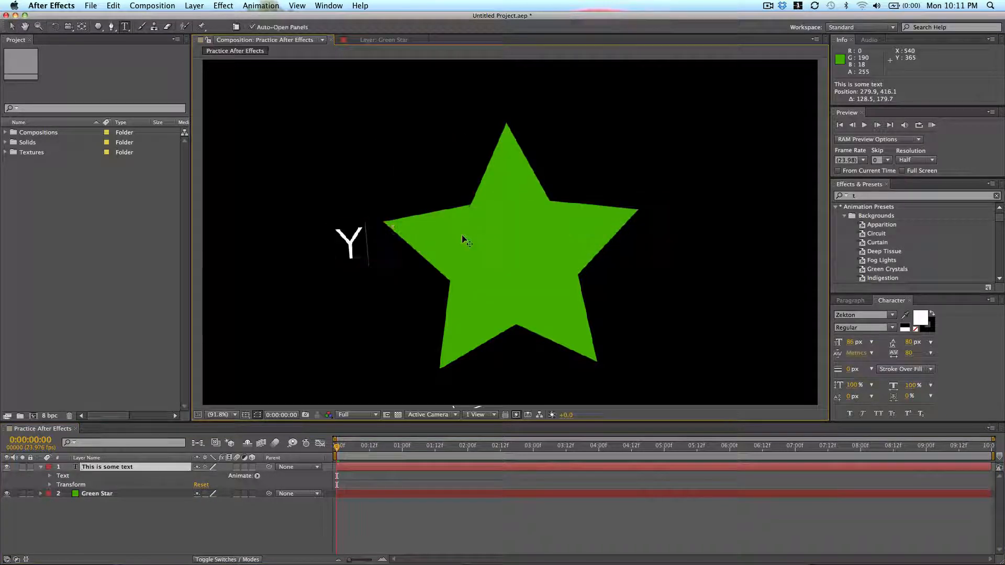
type("OU ARE A STAR")
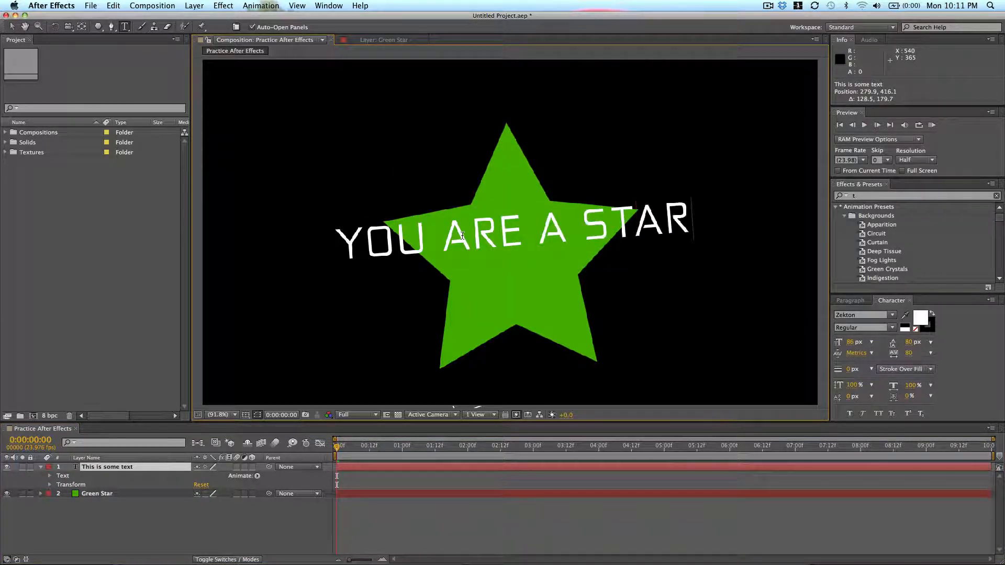
left_click(12, 26)
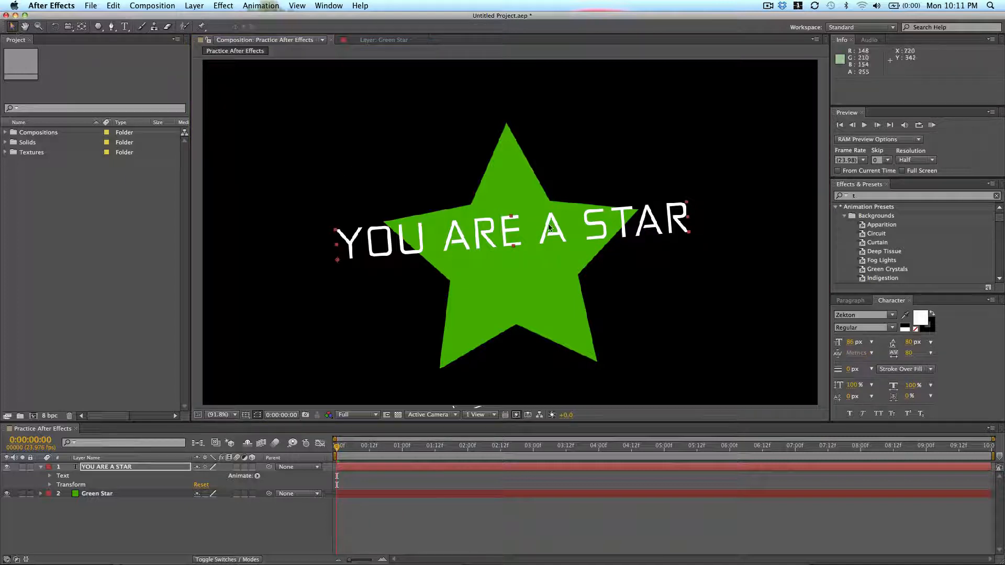
Step: Enlarge the star beyond the frame's height and reposition it and the text so the words run between its upper side points
left_click_drag(337, 254, 351, 275)
left_click(506, 191)
left_click_drag(592, 95, 648, 71)
left_click_drag(679, 286, 674, 205)
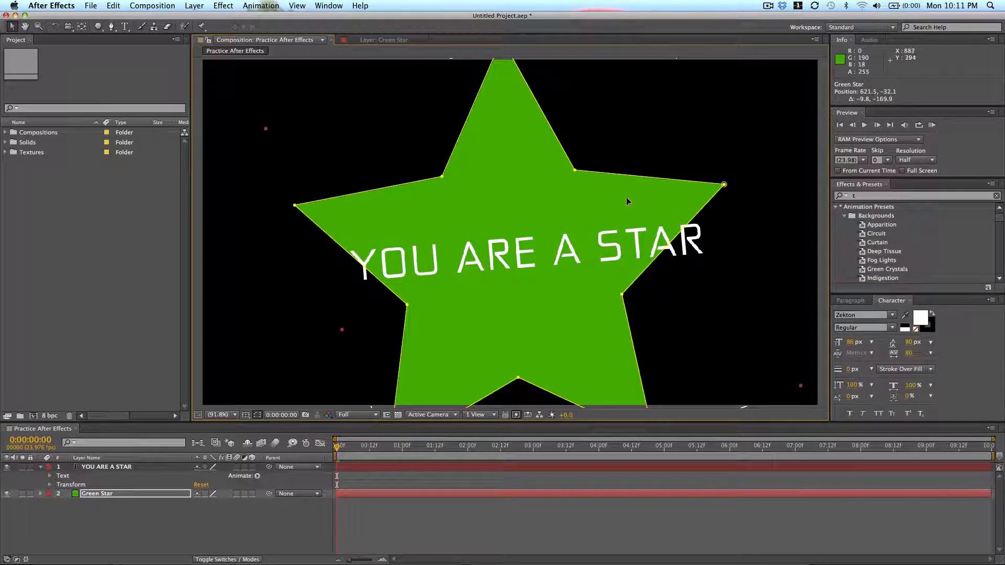
left_click(295, 307)
left_click_drag(511, 273, 505, 234)
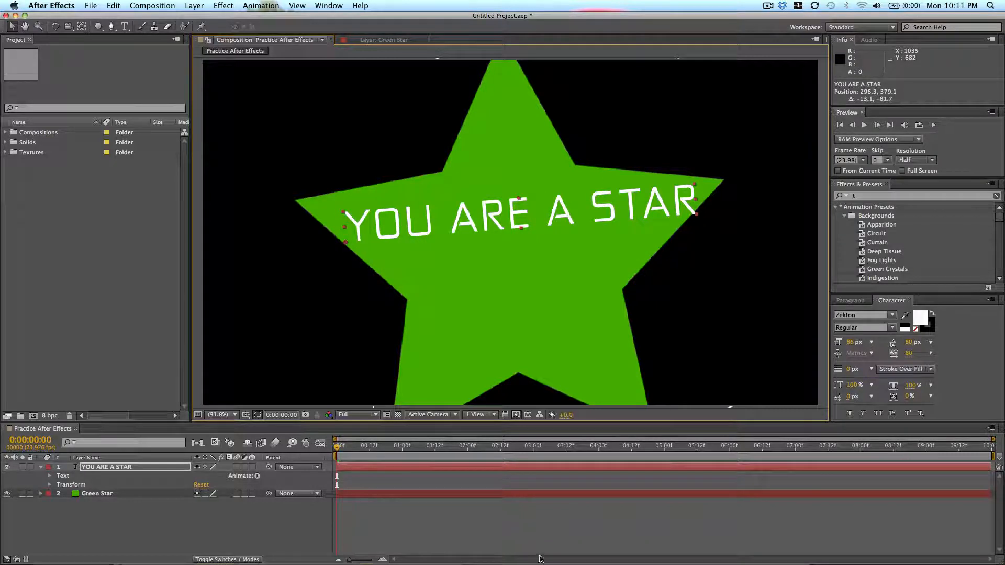
Step: Select both the text and star layers and reveal only their Scale property in the timeline
left_click(509, 479)
key("super+a")
left_click(497, 534)
key("super+a")
key("s")
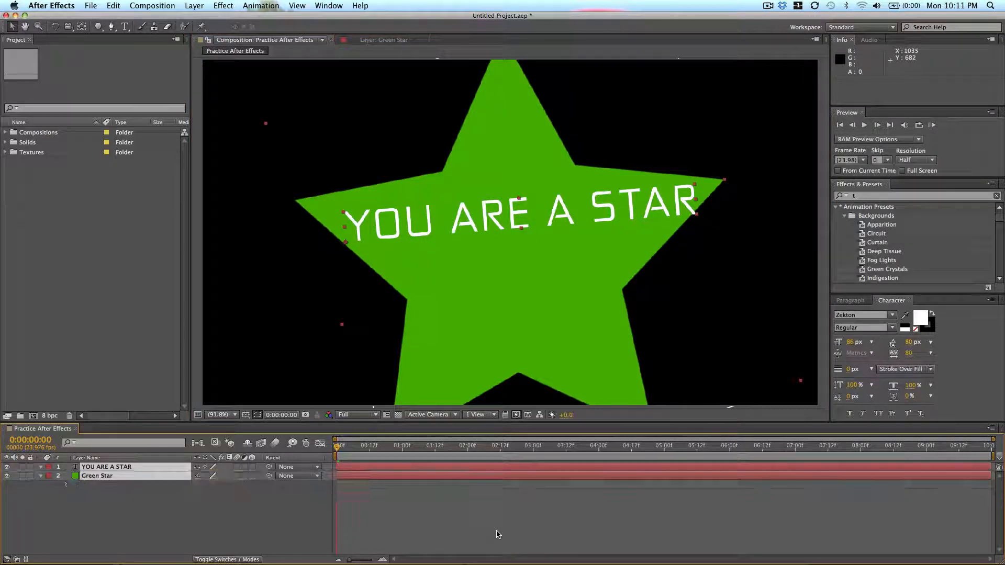